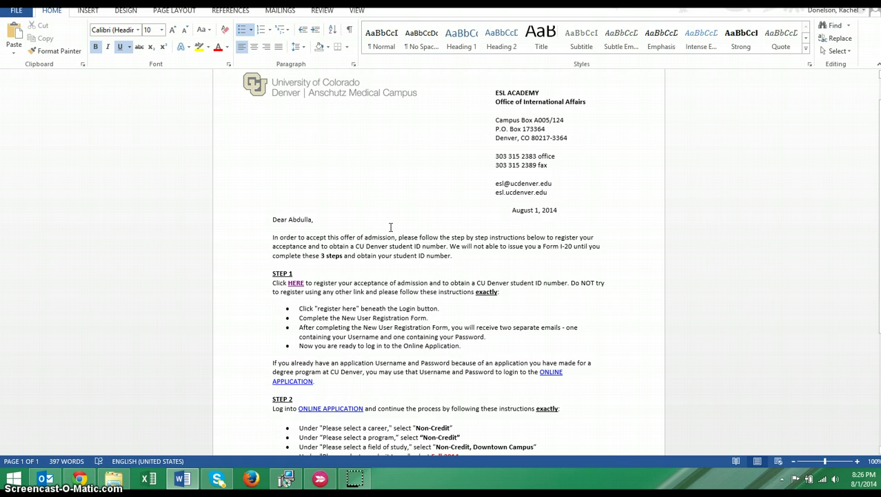
Step: Scroll the Word admission letter down to the STEP 1 registration link
left_click(392, 226)
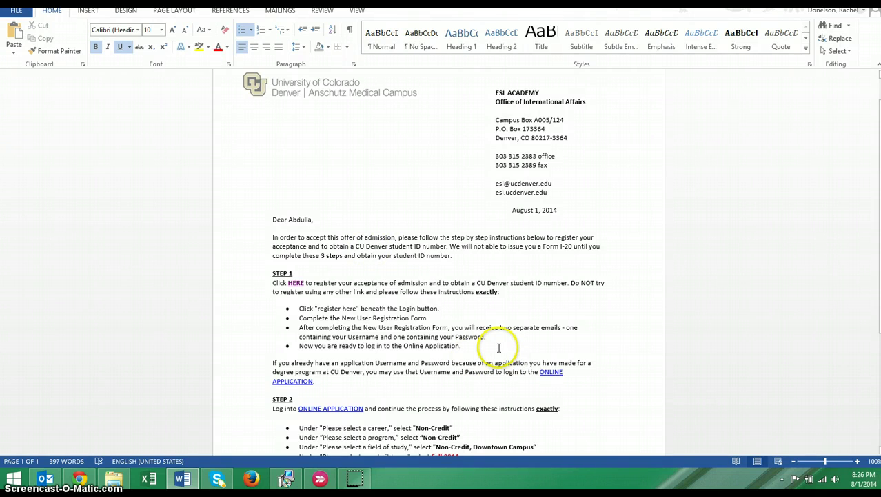
scroll(252, 262, "down", 2)
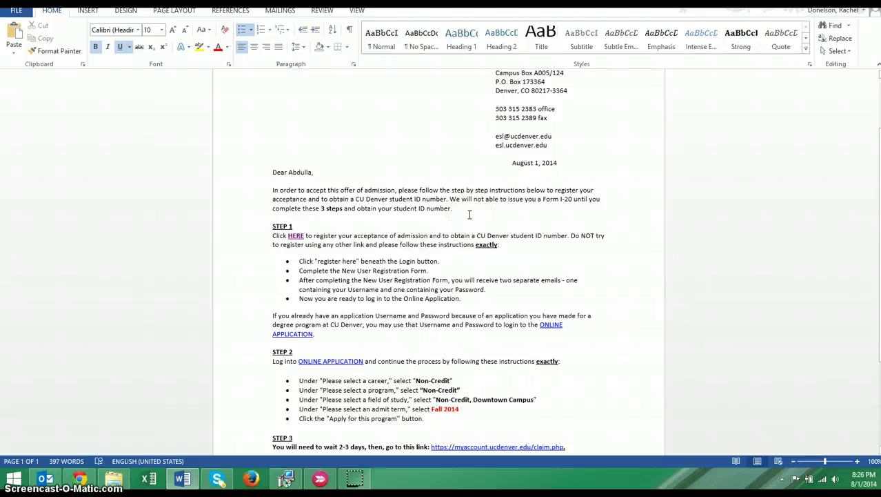
scroll(475, 229, "down", 2)
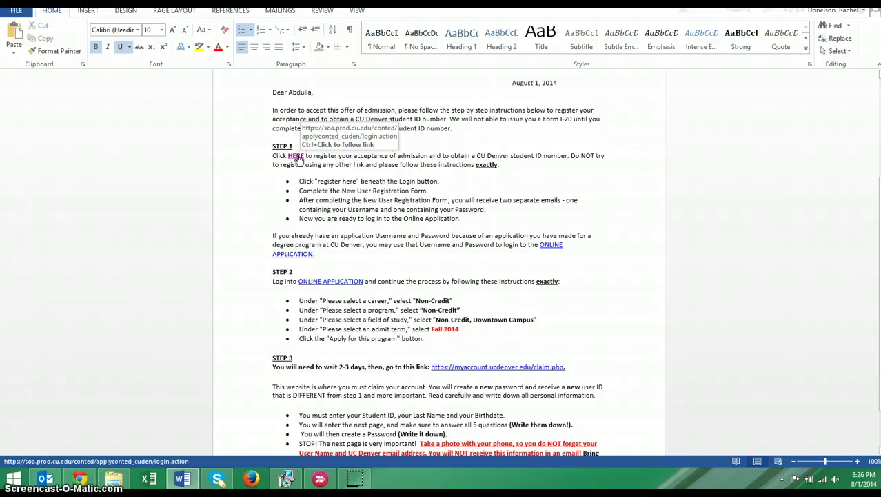
Step: Follow the Step 1 link, start New User Registration, and enter the applicant's first and last names
left_click(300, 160, "ctrl")
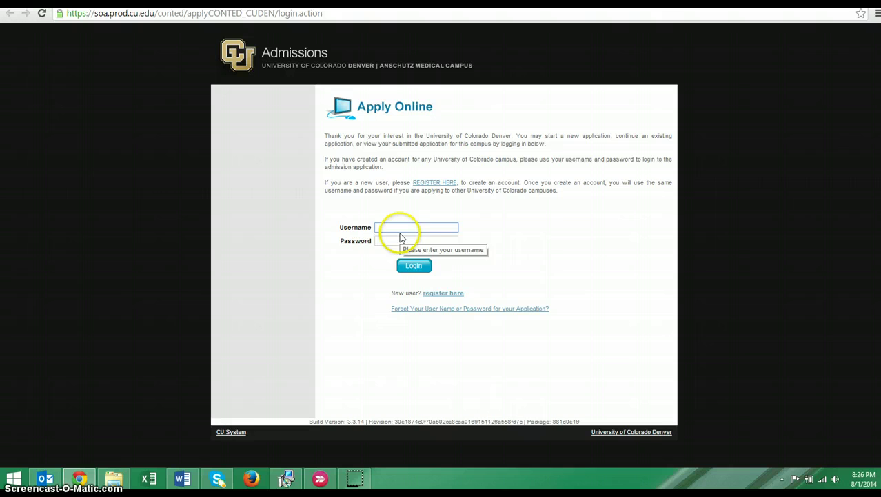
left_click(445, 185)
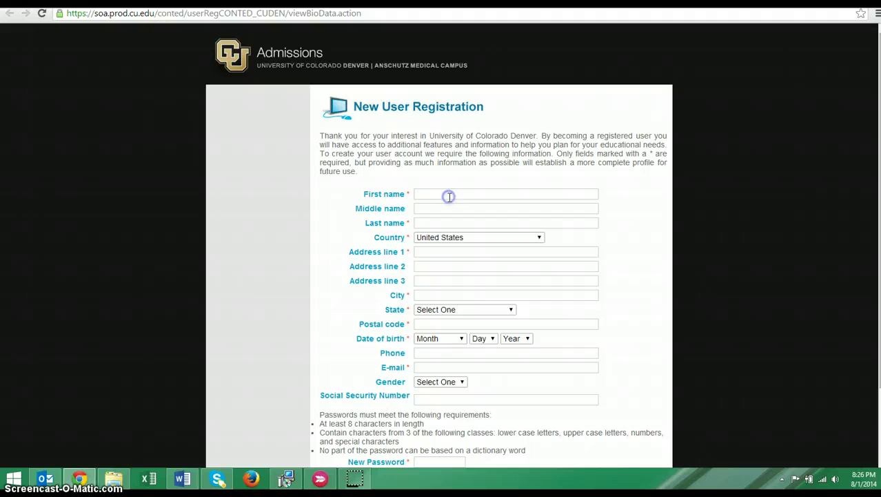
left_click(448, 195)
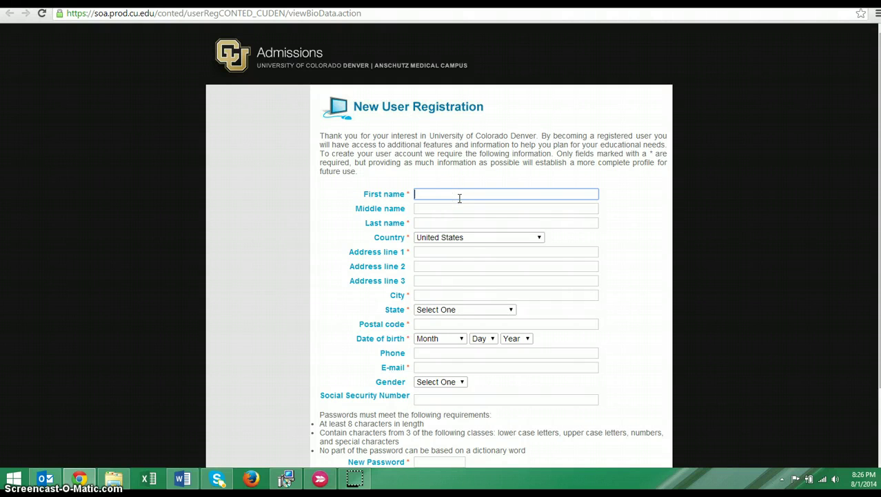
key("Tab")
key("Tab")
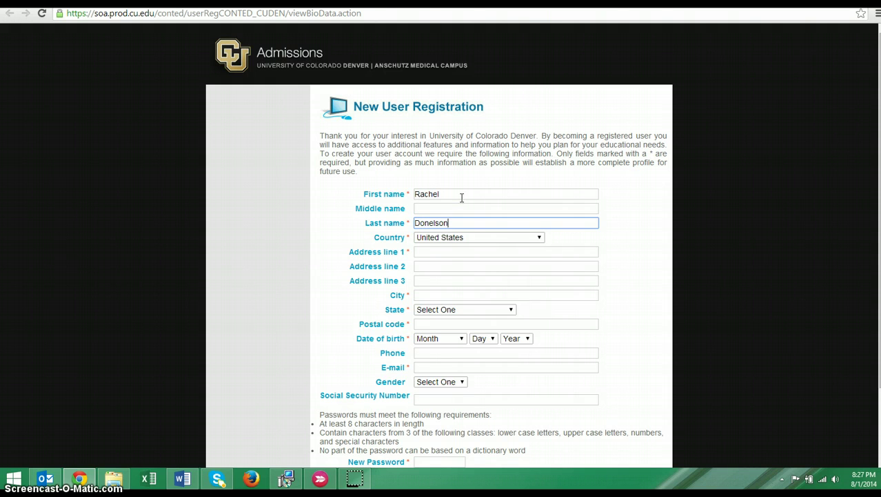
left_click(438, 208)
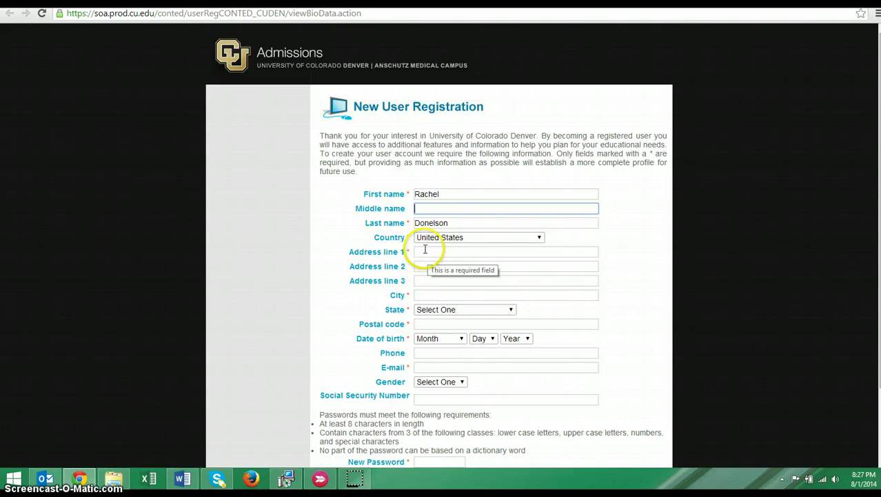
Step: Scroll the Country list up and choose Greenland on the registration form
scroll(429, 310, "down", 1)
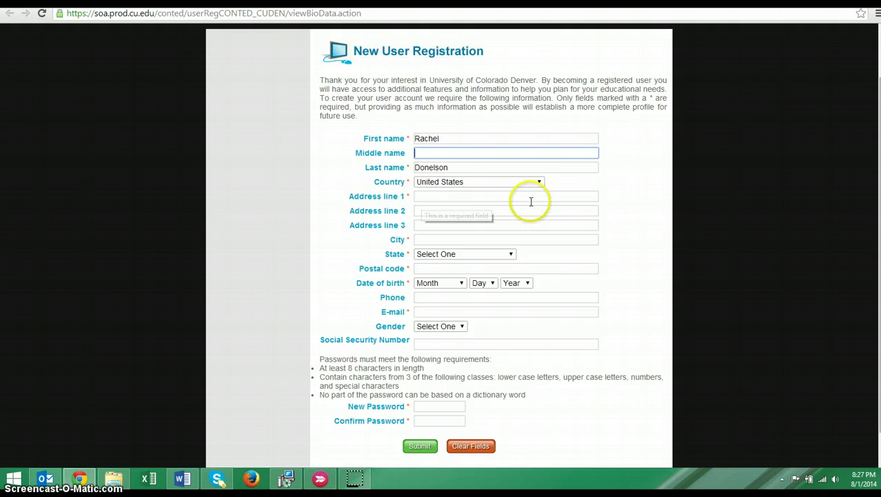
left_click(539, 182)
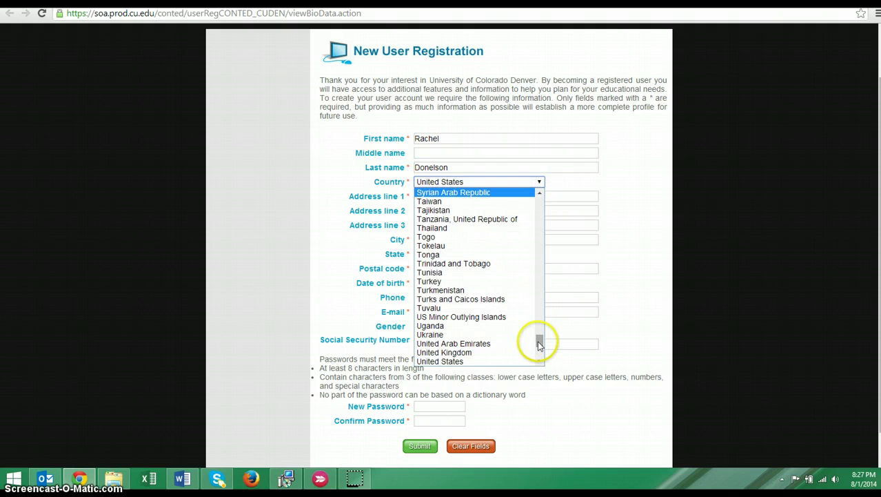
left_click_drag(542, 338, 543, 358)
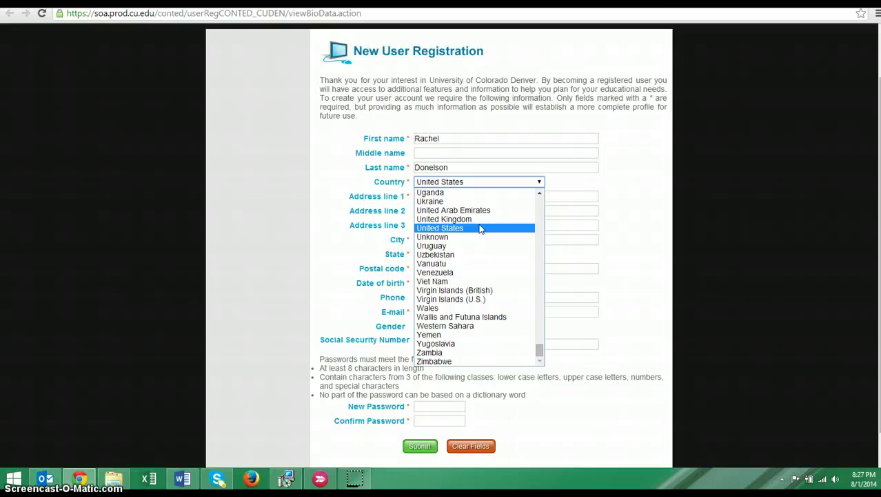
left_click_drag(540, 354, 525, 250)
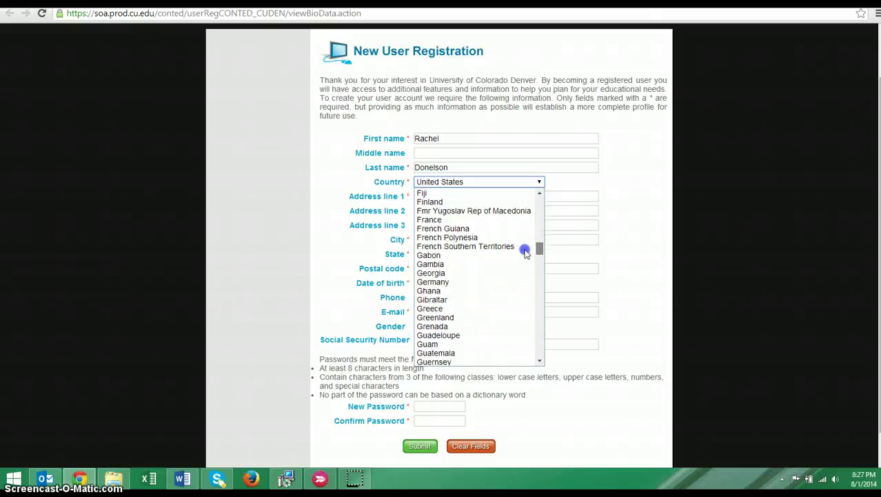
left_click(489, 318)
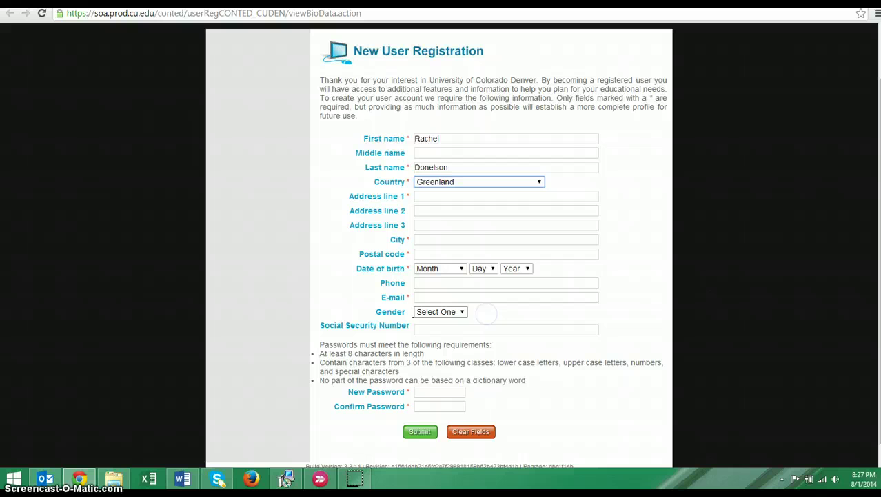
left_click(447, 198)
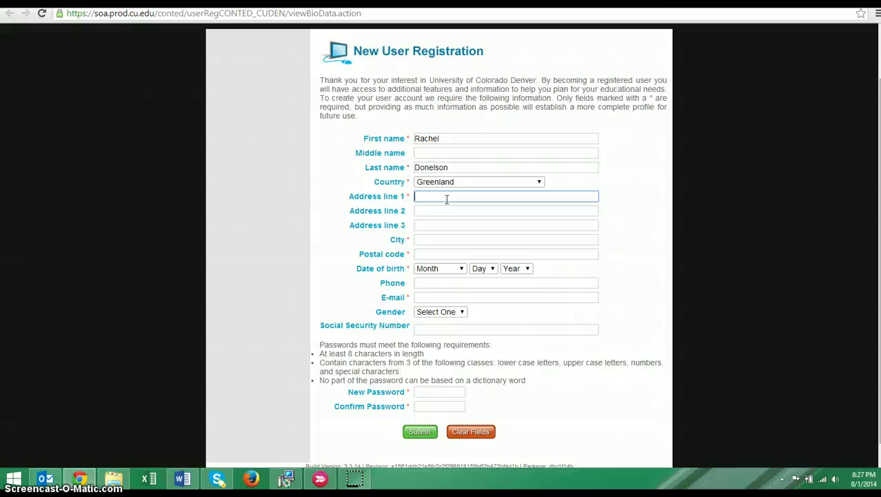
Step: Enter the street address with house number and the apartment in the two address lines
type("Snow Street Apartment")
key("BackSpace")
key("BackSpace")
key("BackSpace")
key("BackSpace")
key("BackSpace")
key("BackSpace")
key("BackSpace")
key("BackSpace")
key("BackSpace")
key("BackSpace")
left_click(417, 196)
type("123")
left_click(449, 210)
type("A")
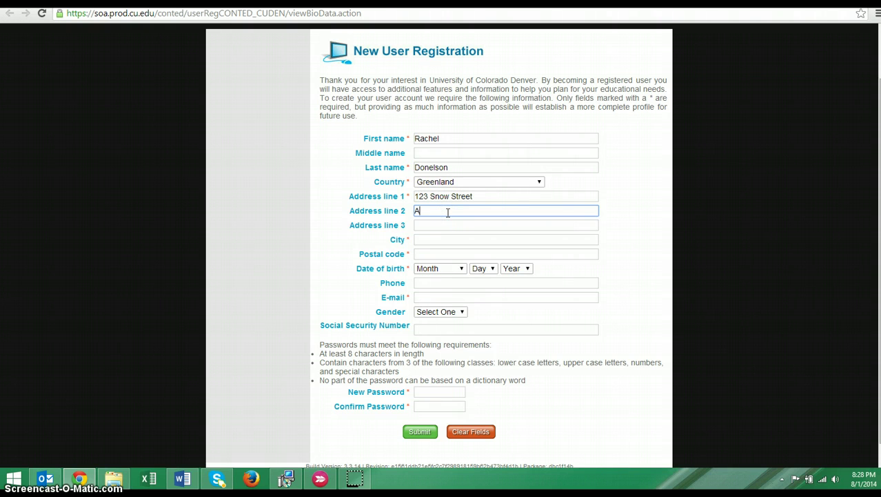
type("pt B")
Step: Replace the first and last names with a placeholder name
left_click_drag(447, 141, 393, 140)
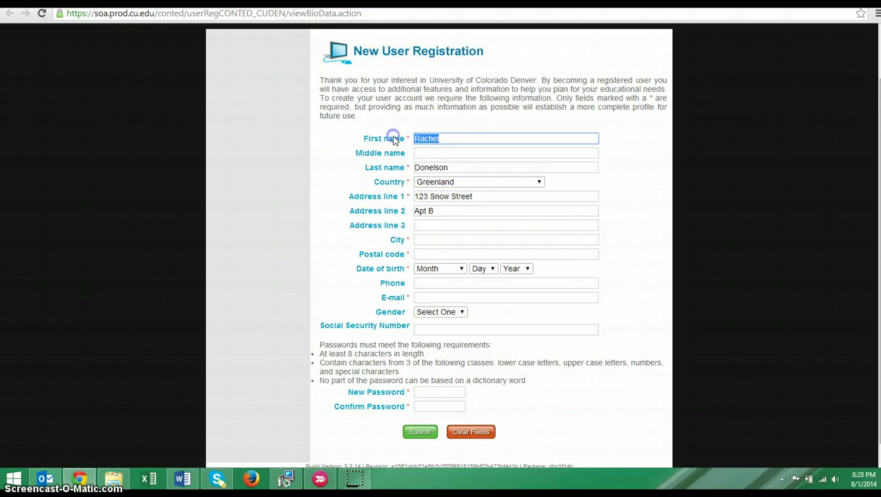
key("BackSpace")
type("Jane")
left_click(387, 169)
type("Doe")
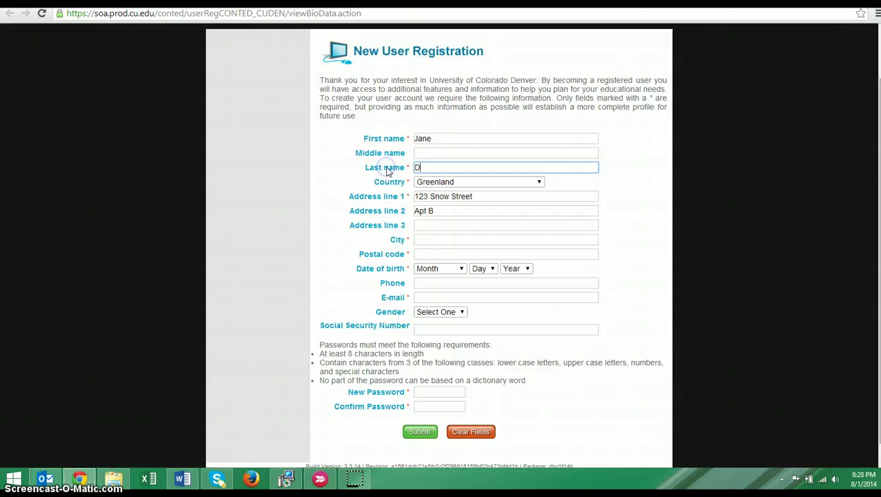
Step: Fill in the city and postal code fields
left_click(429, 240)
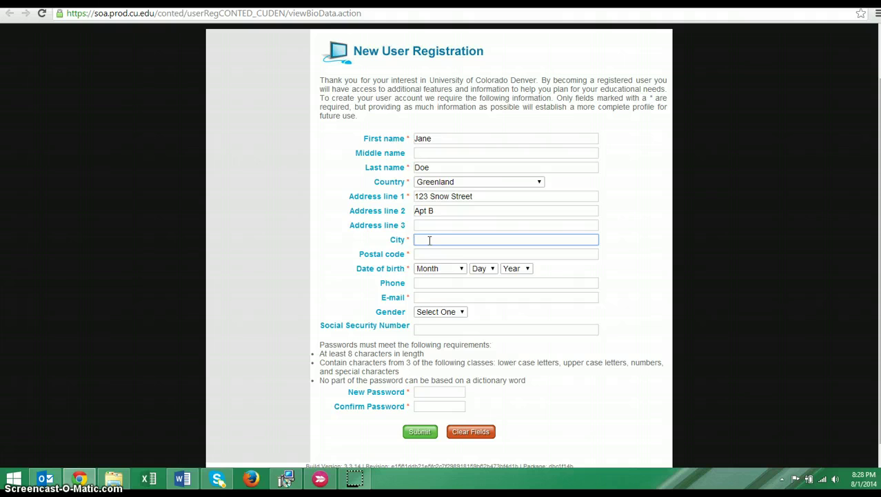
type("Sisim")
type("iut")
left_click(437, 253)
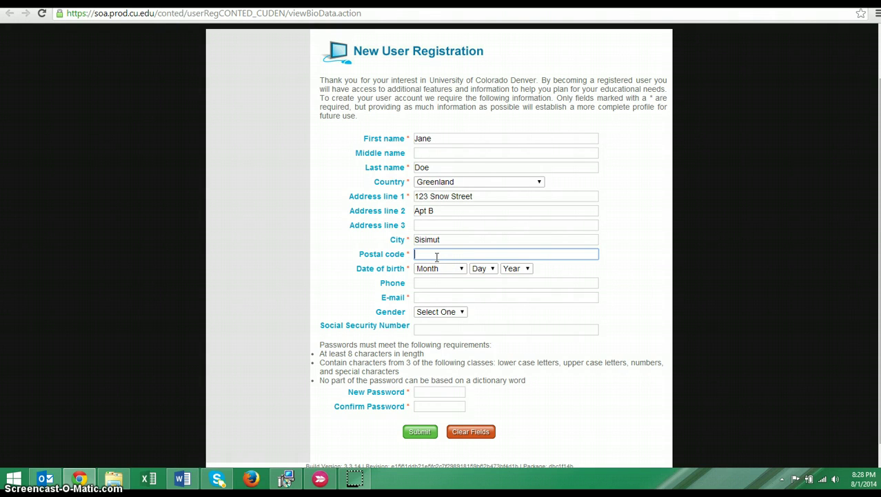
type("DK-3911")
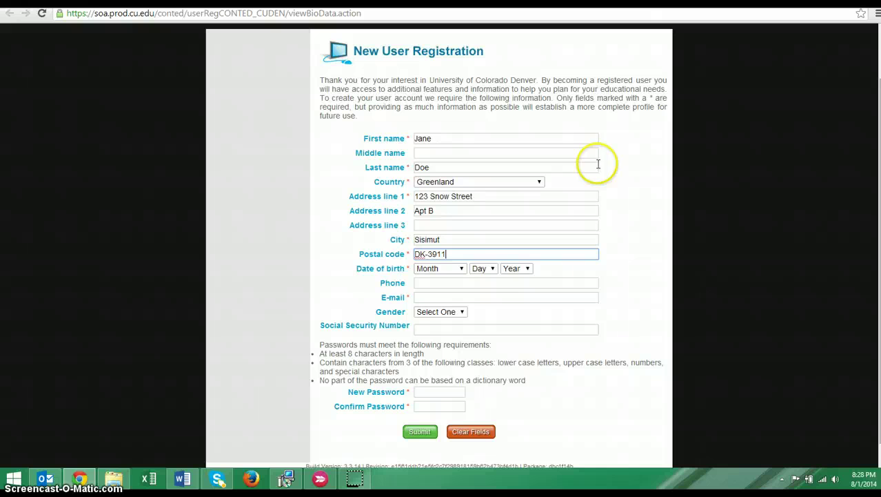
left_click(460, 269)
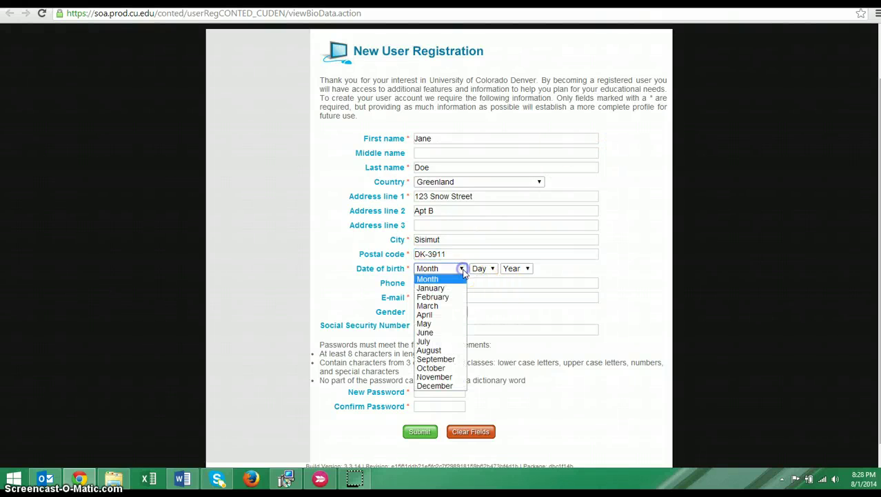
left_click(448, 358)
left_click(493, 269)
left_click(482, 349)
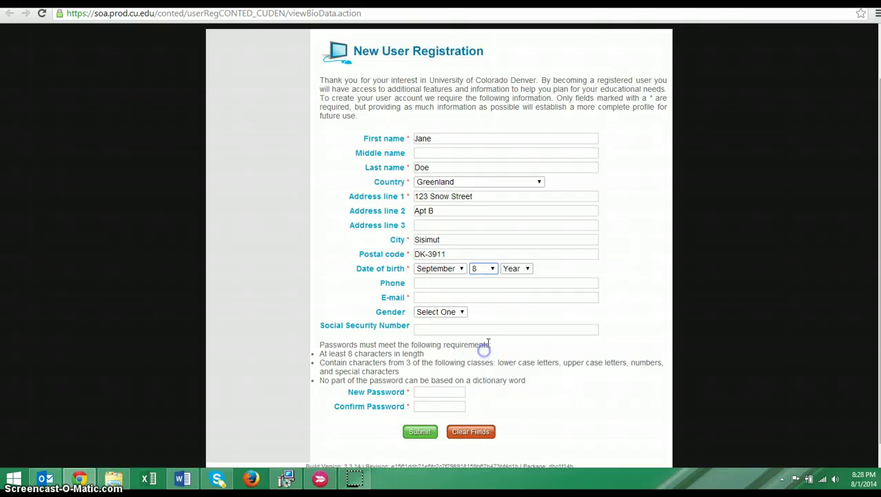
left_click(524, 268)
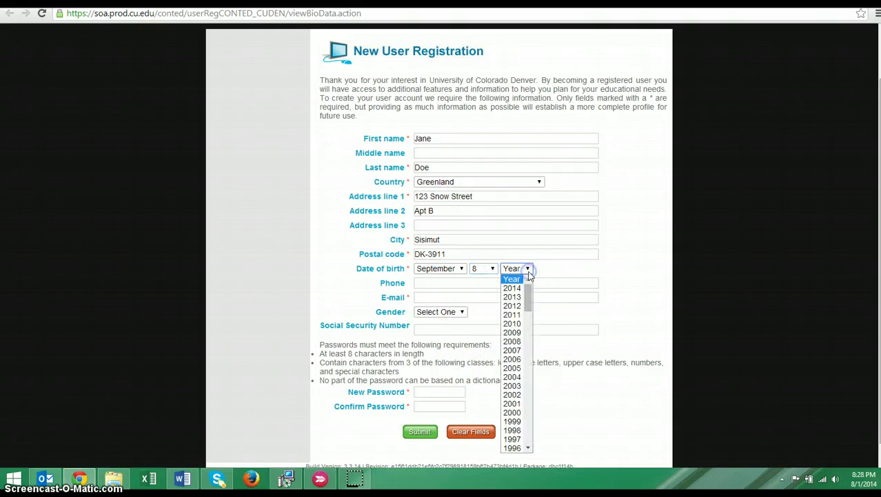
left_click_drag(533, 303, 542, 371)
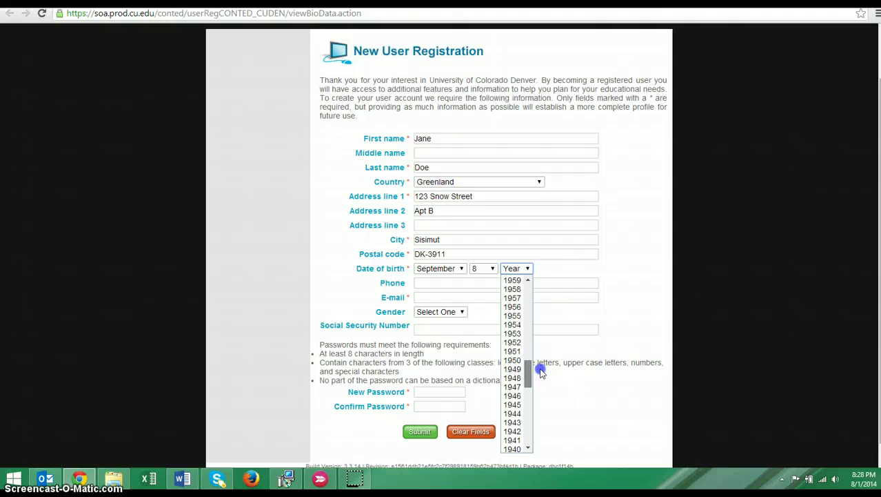
left_click_drag(542, 373, 527, 341)
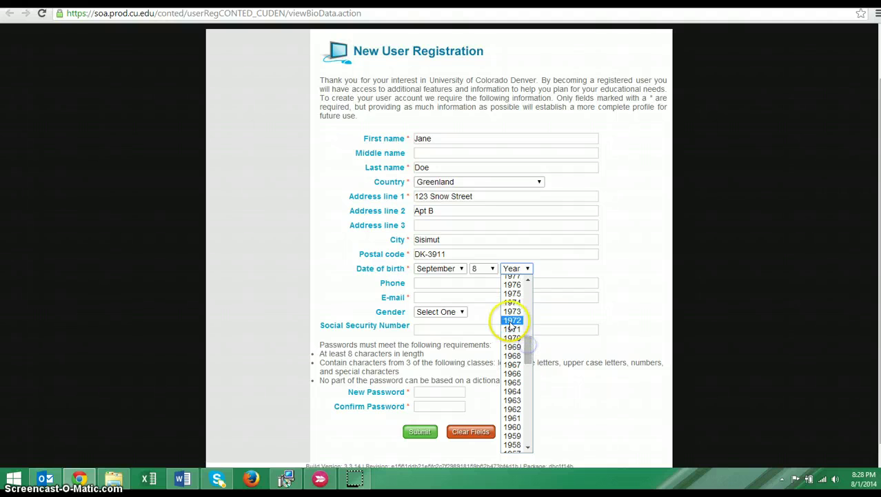
left_click(512, 319)
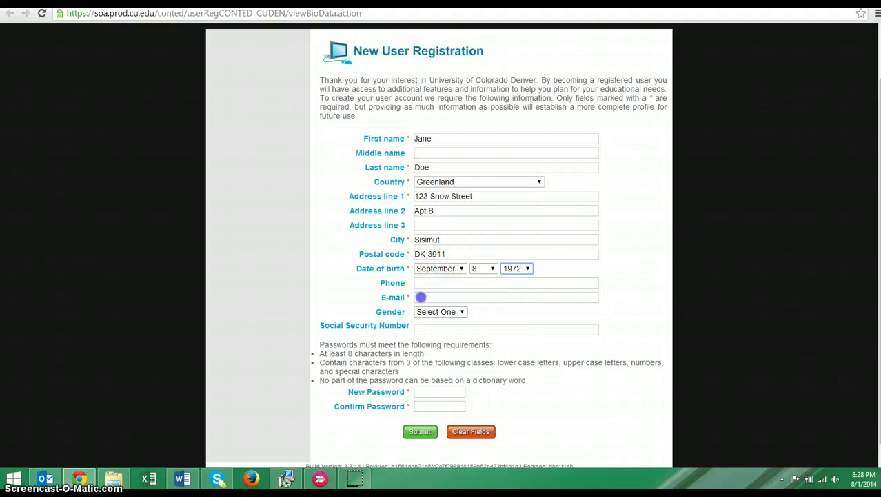
left_click(423, 297)
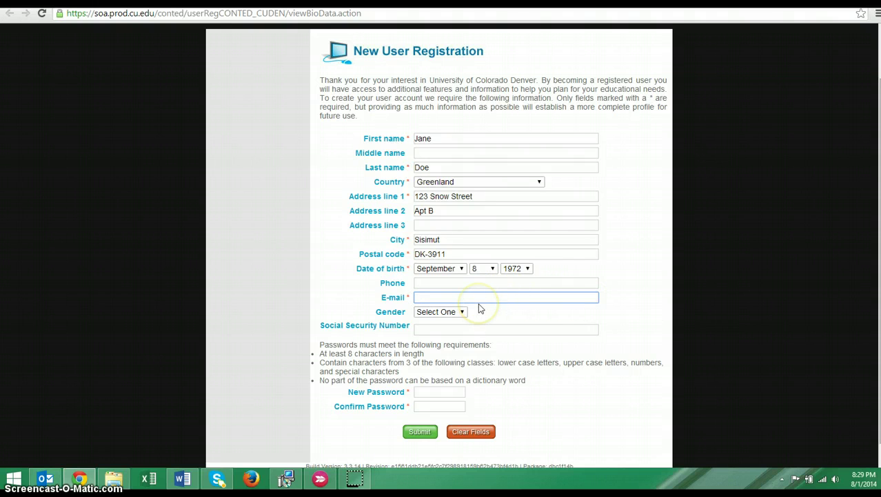
Step: Enter the applicant's e-mail address and choose Female as gender
left_click(399, 243)
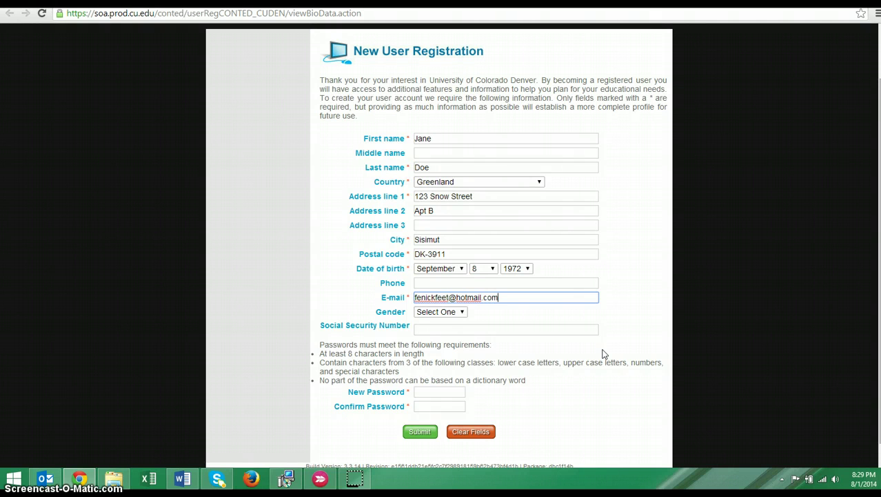
left_click(463, 311)
left_click(457, 331)
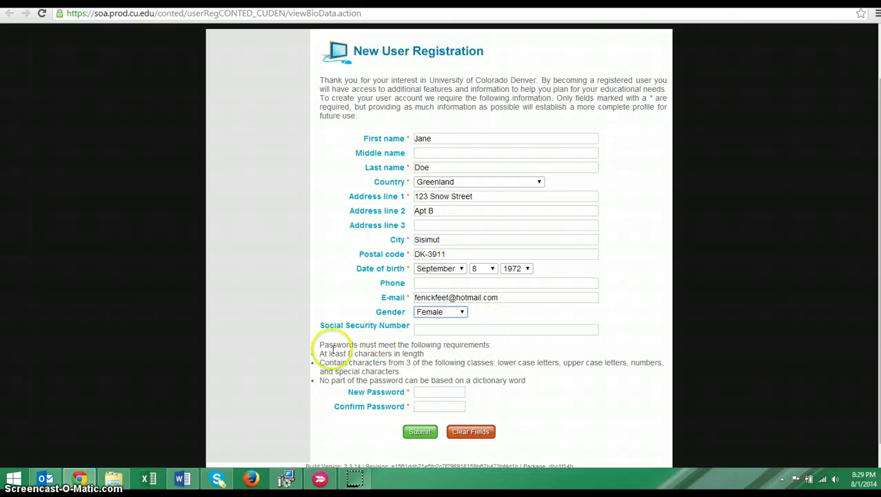
Step: Enter and confirm a new password, then submit the registration form
scroll(483, 394, "down", 1)
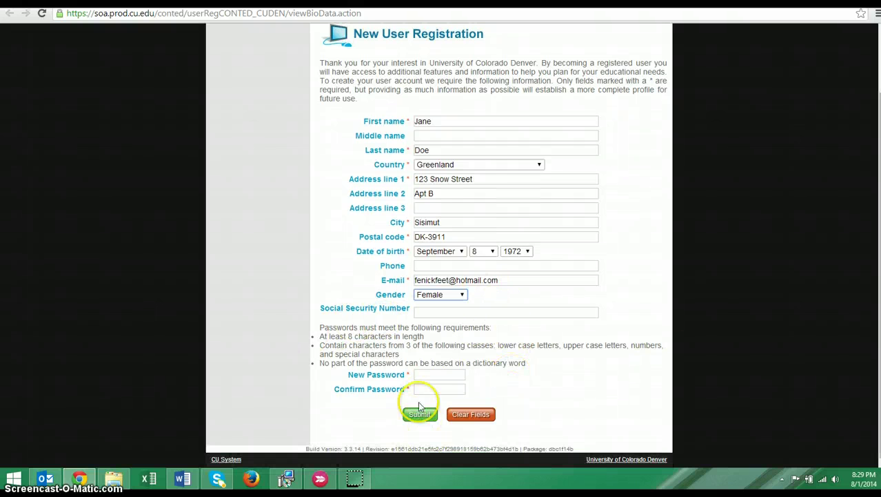
left_click(435, 374)
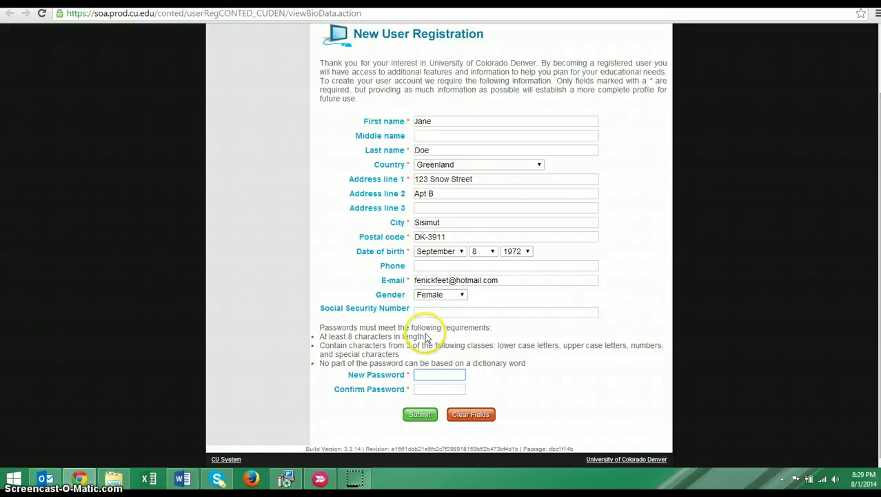
left_click(450, 373)
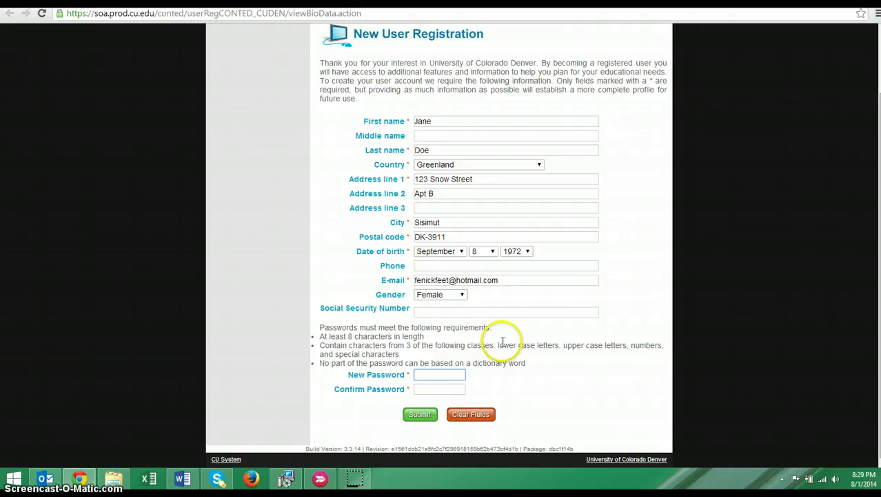
left_click(570, 345)
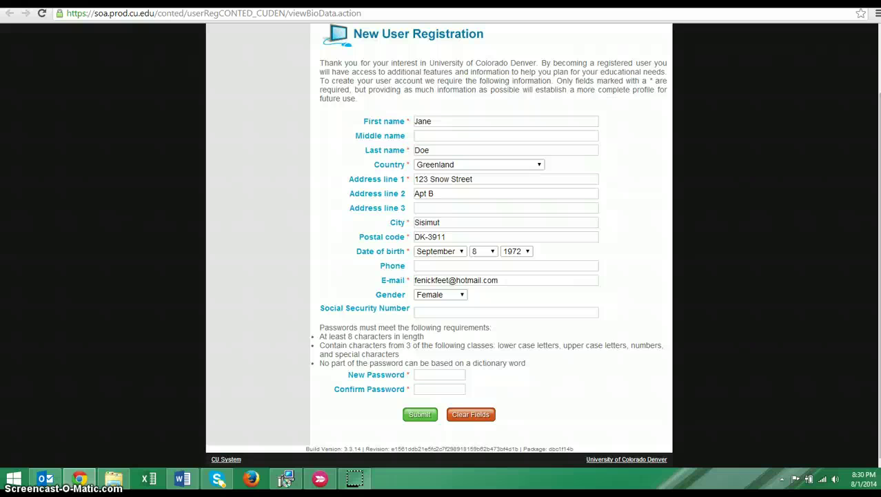
left_click(424, 374)
type("••••••••••")
left_click(425, 391)
type("•••••")
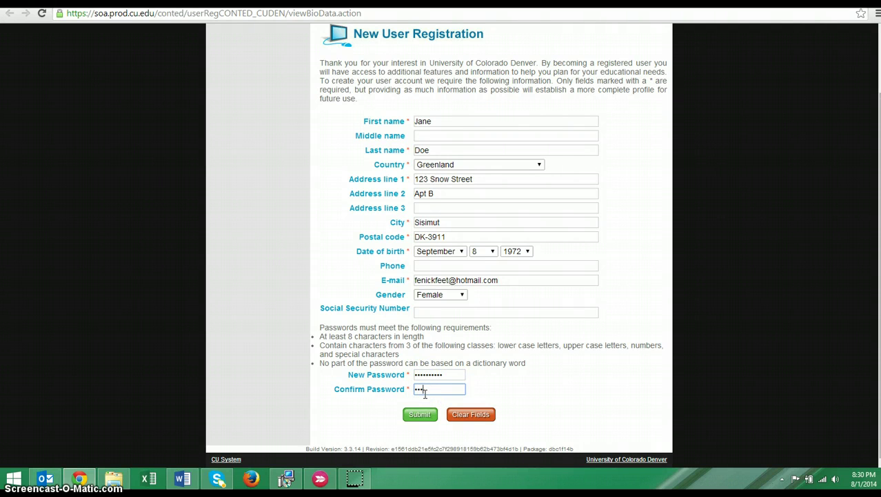
type("•••••")
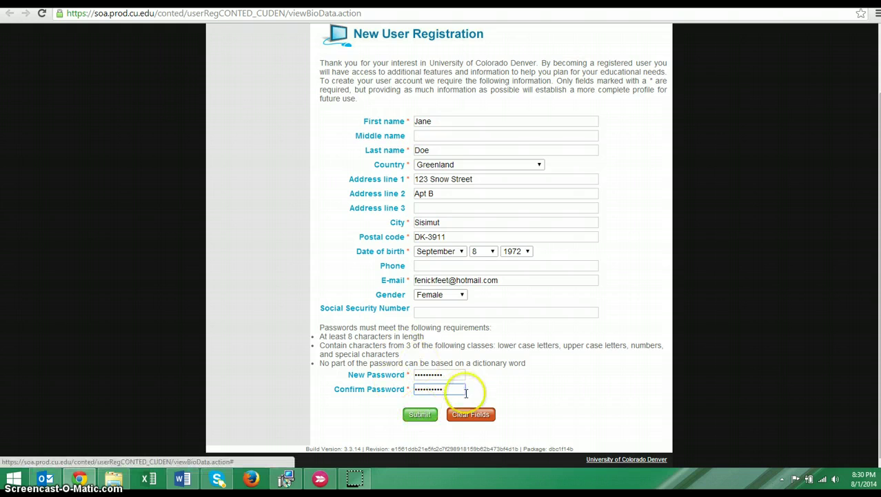
left_click(429, 414)
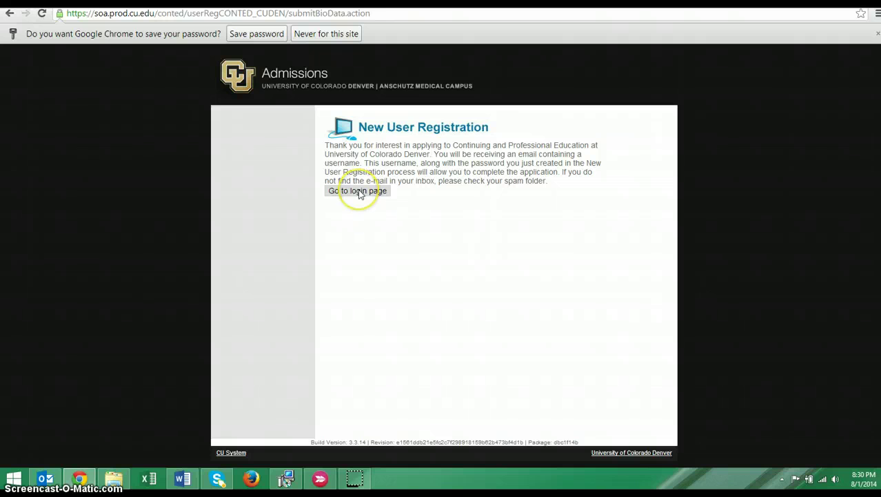
Step: Go to the login page and clear a wrongly pasted username
left_click(359, 192)
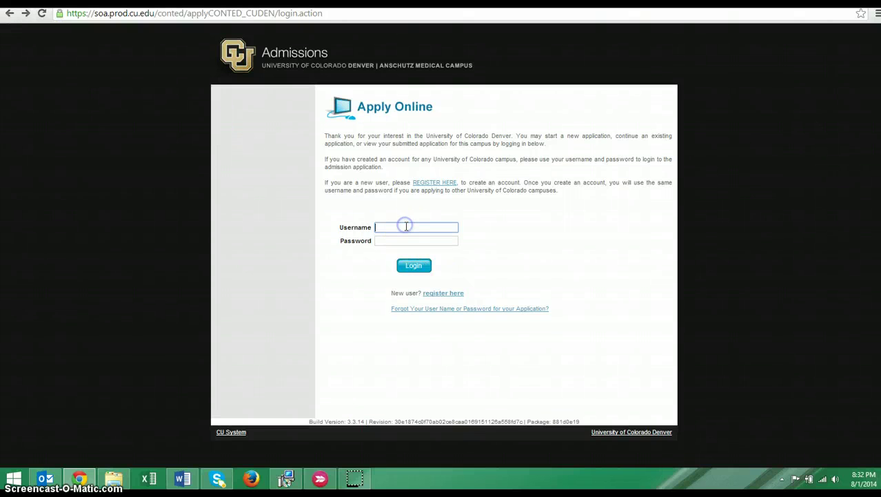
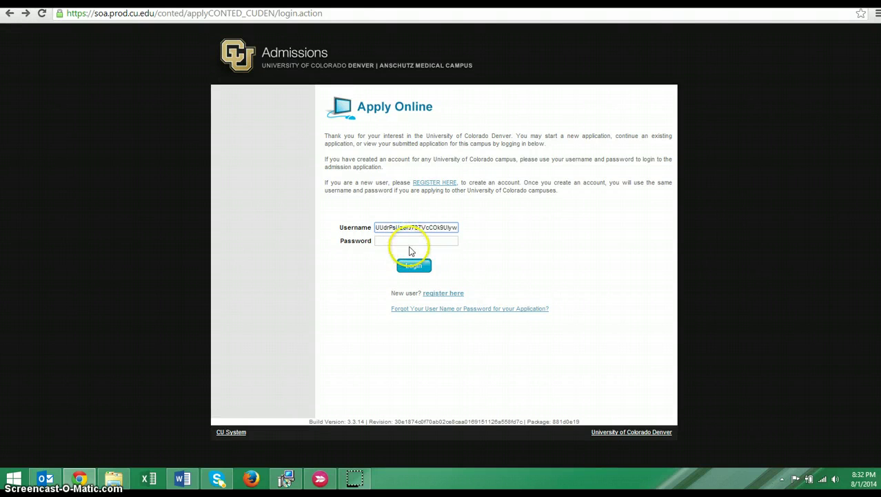
left_click_drag(460, 230, 339, 222)
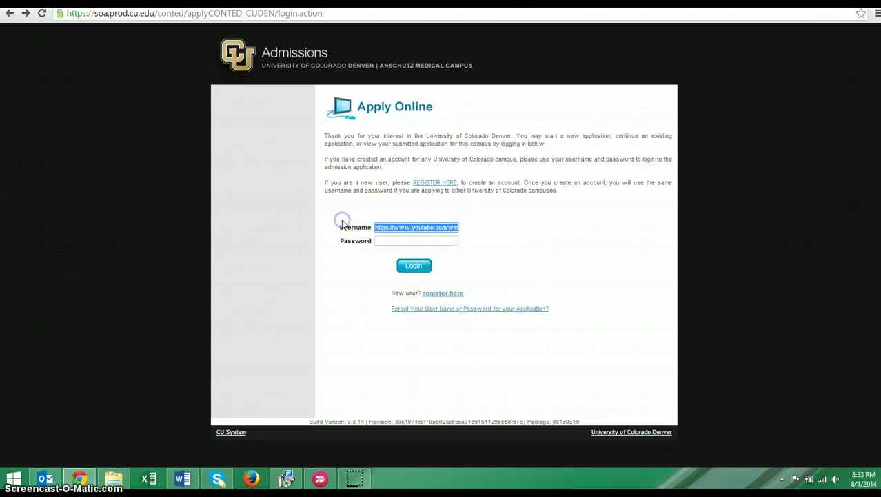
key("BackSpace")
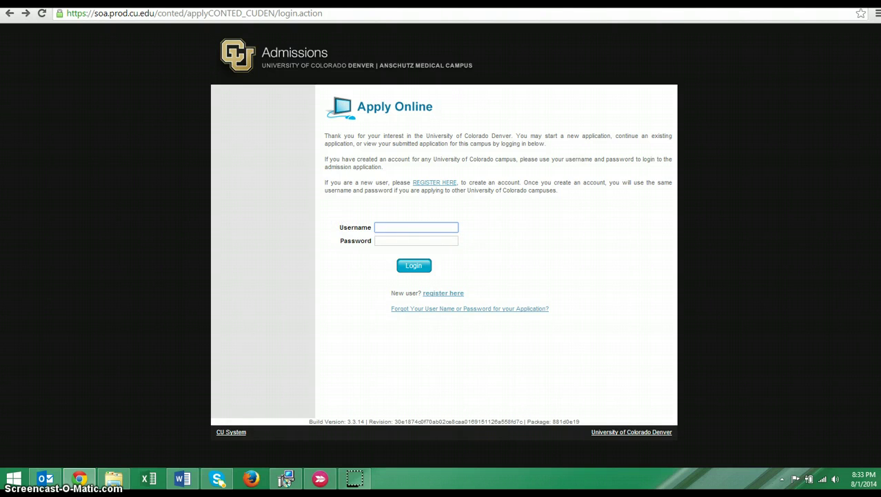
Step: Get the new username from the account request e-mail's link and return to login
left_click(284, 482)
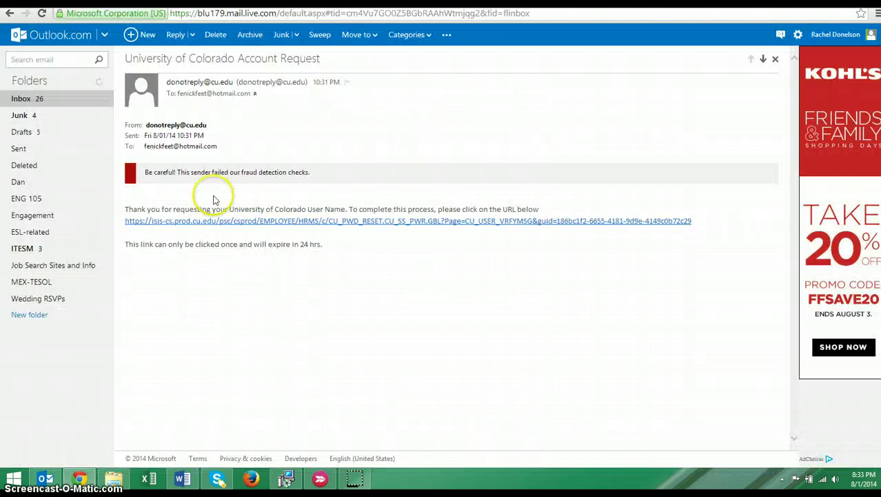
left_click(462, 222)
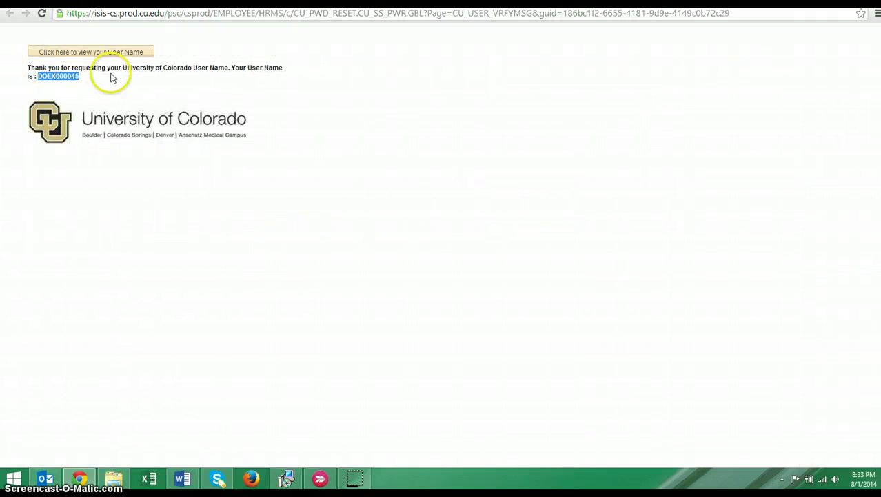
key("alt+Tab")
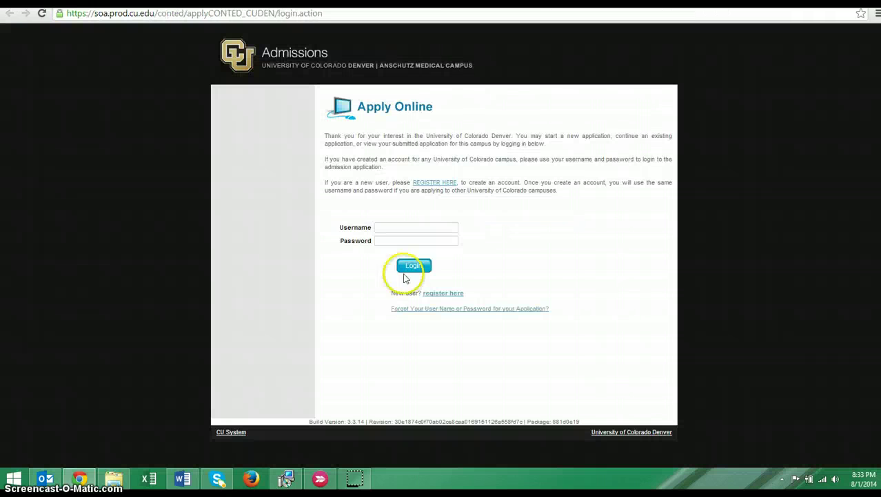
Step: Log in with the pasted new username and the account password
left_click(393, 227)
type("DOEX000045")
left_click(404, 241)
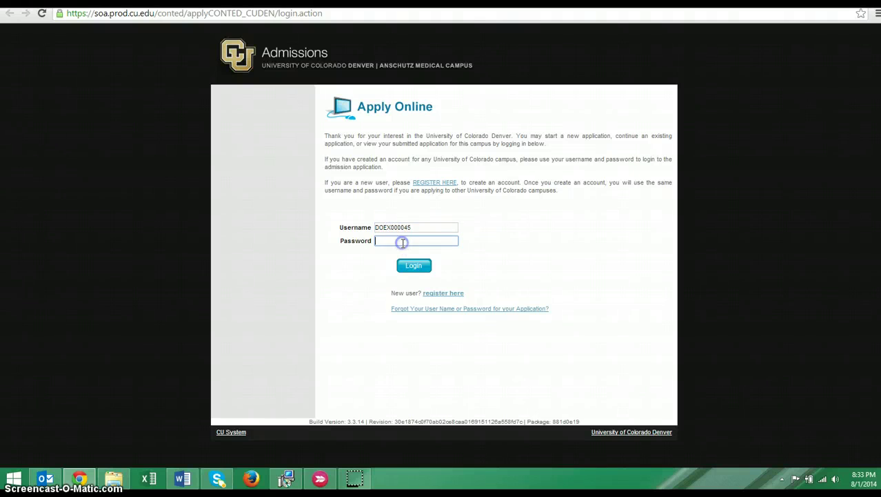
type("**********")
left_click(414, 265)
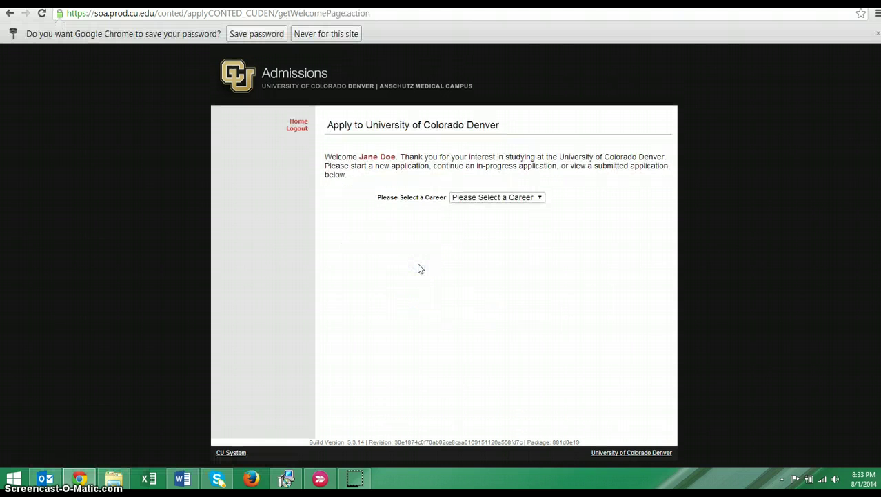
left_click(487, 197)
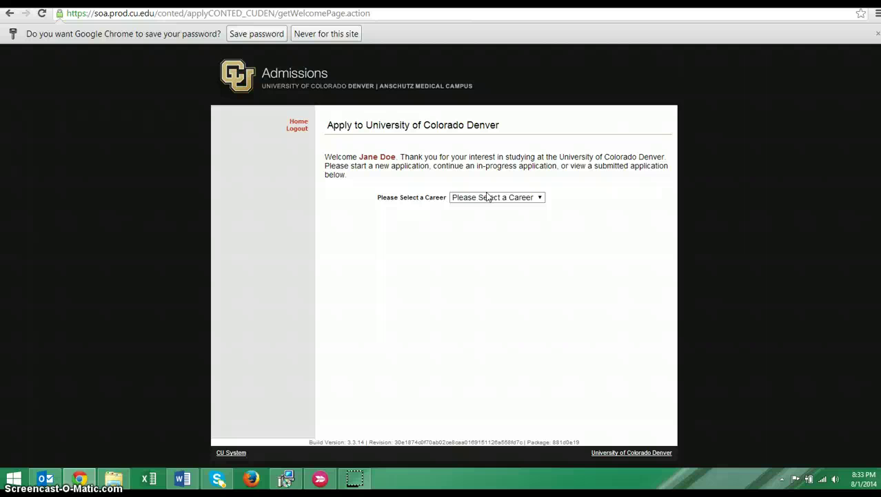
Step: Choose Non-credit career, Non-Credit program and Non-Credit, Downtown Campus as field of study
left_click(541, 198)
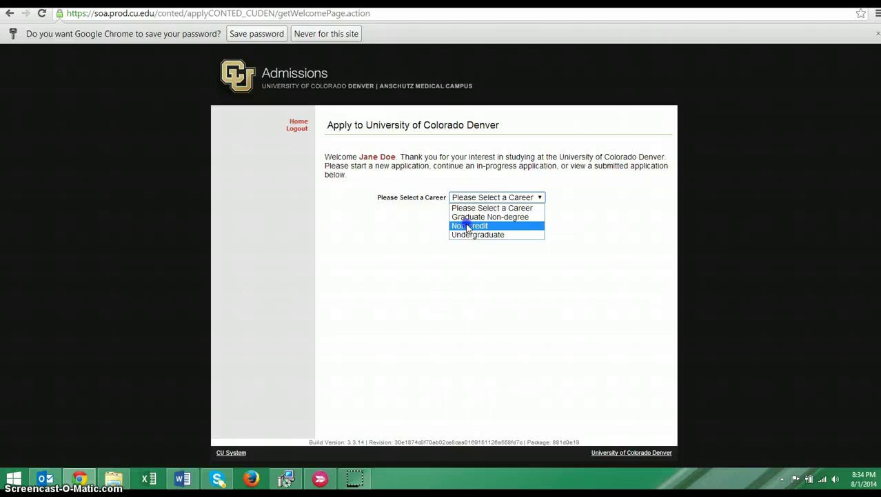
left_click(468, 227)
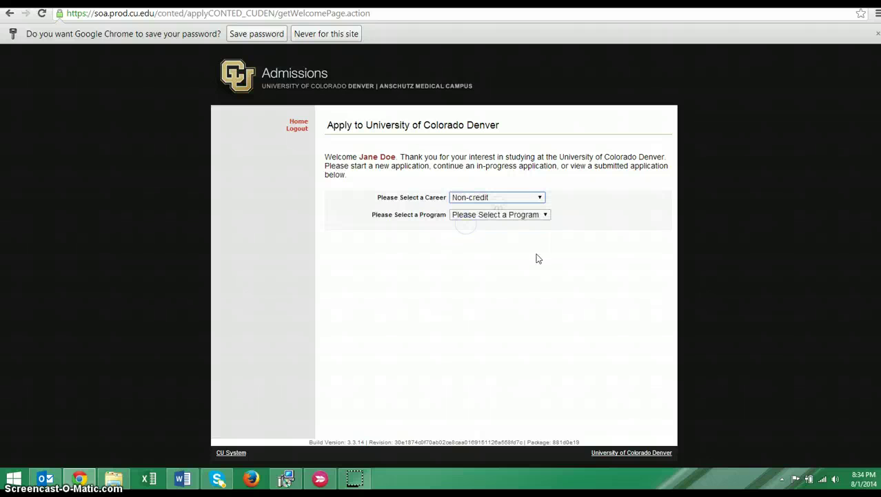
left_click(546, 215)
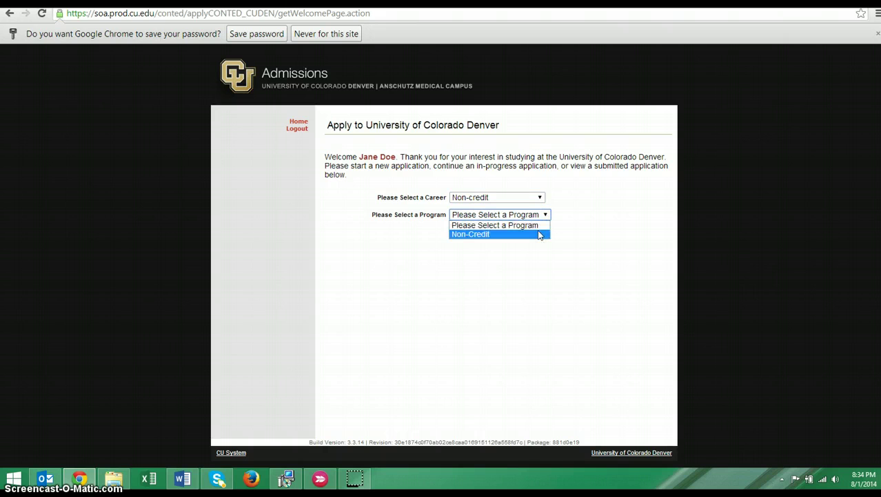
left_click(539, 234)
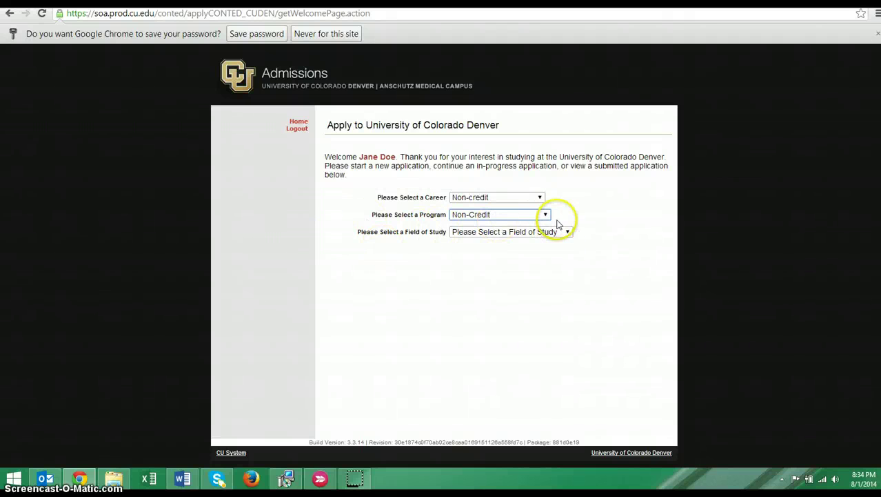
left_click(570, 235)
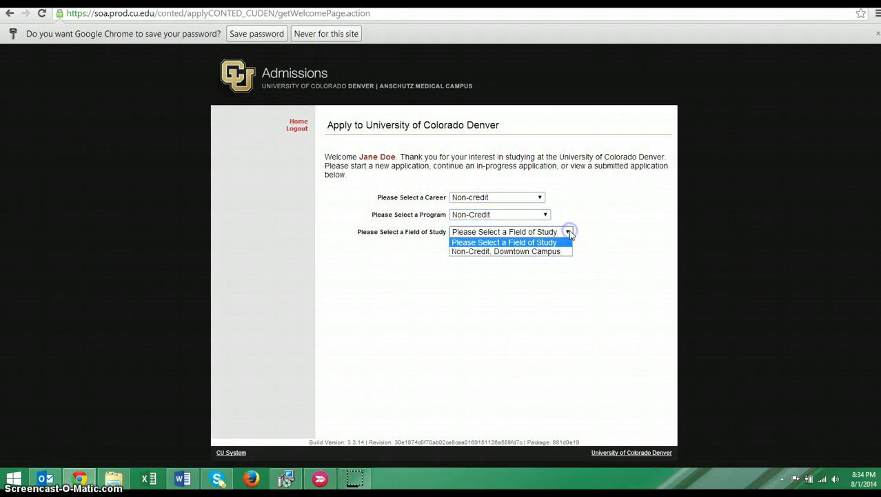
left_click(568, 253)
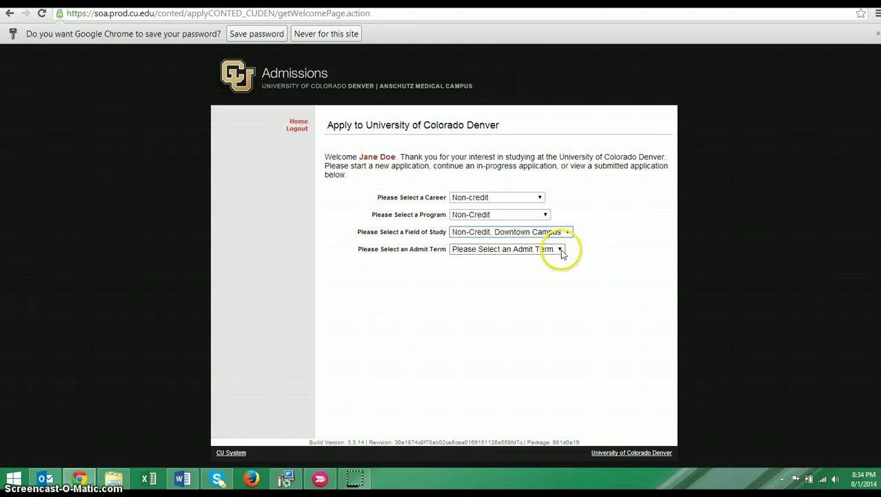
Step: Choose Fall 2014 UC Denver as the admit term and apply for this program
left_click(561, 250)
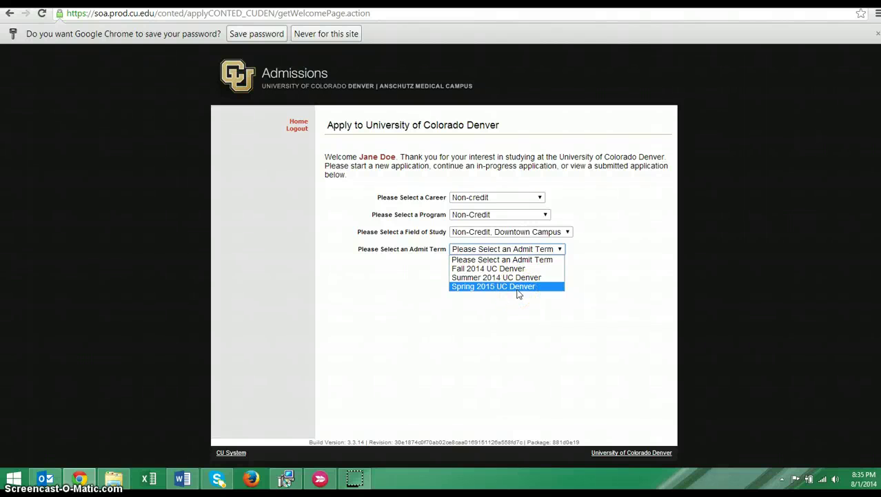
left_click(507, 269)
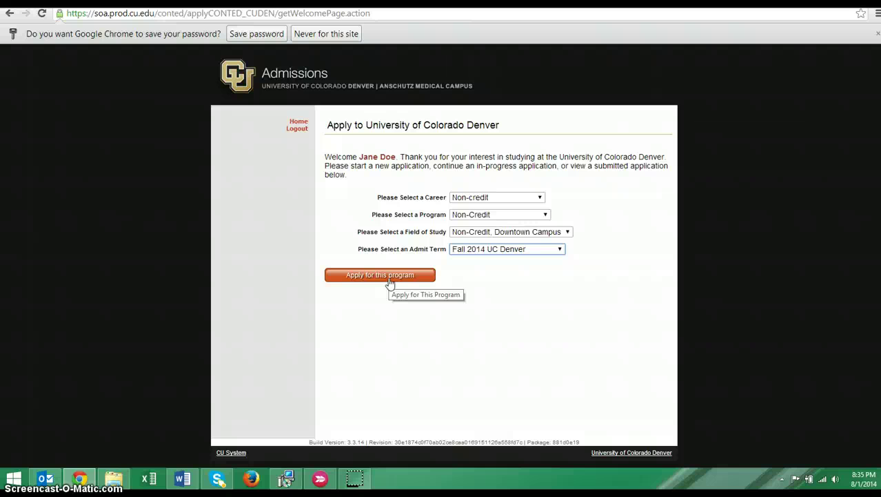
left_click(388, 276)
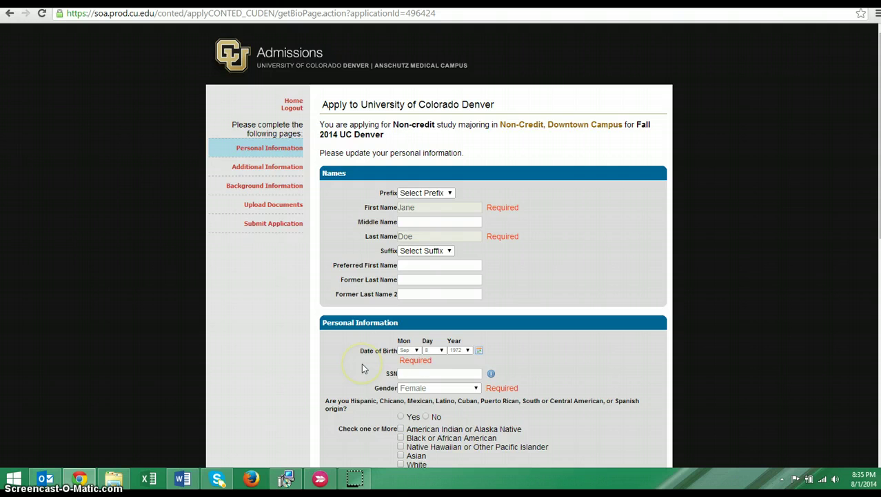
Step: Fill in the missing Home Phone under Contact Information and save the Personal Information page
scroll(361, 363, "down", 7)
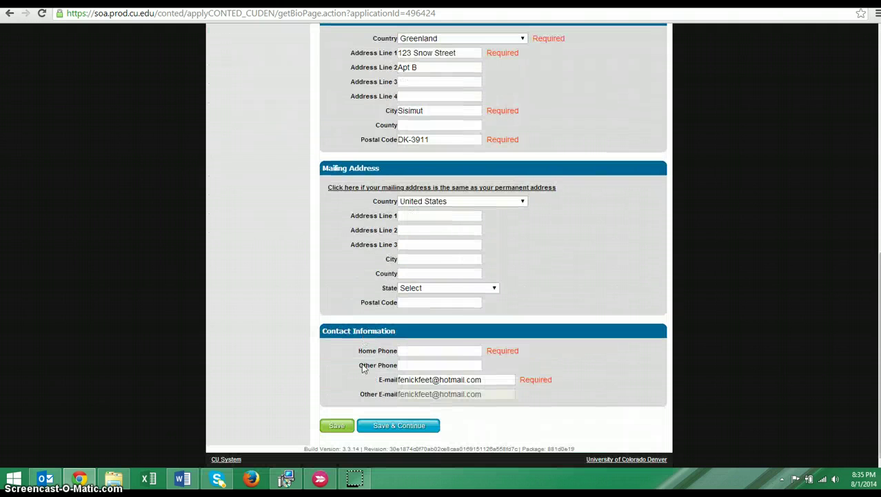
scroll(362, 364, "up", 10)
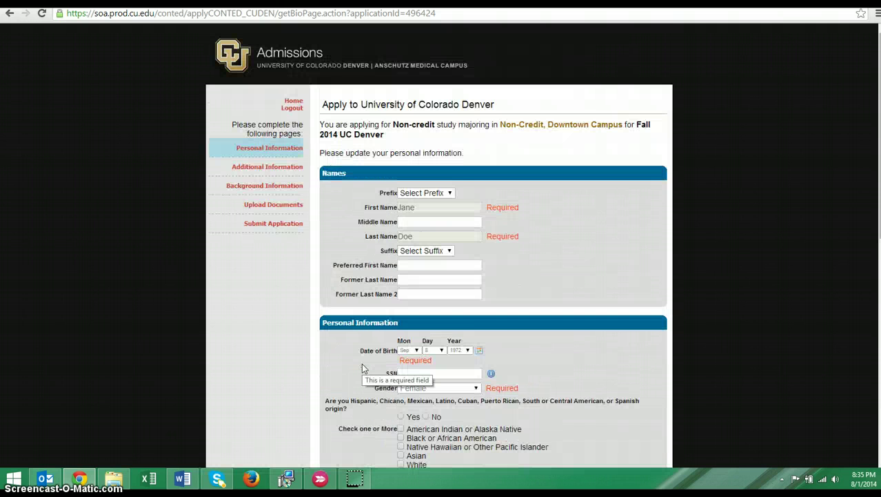
left_click(455, 236)
scroll(521, 336, "down", 3)
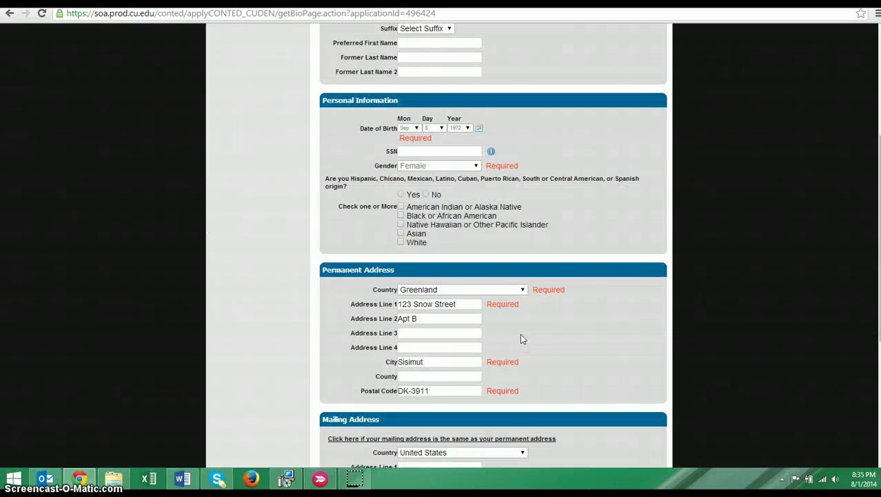
scroll(521, 338, "down", 3)
left_click(404, 426)
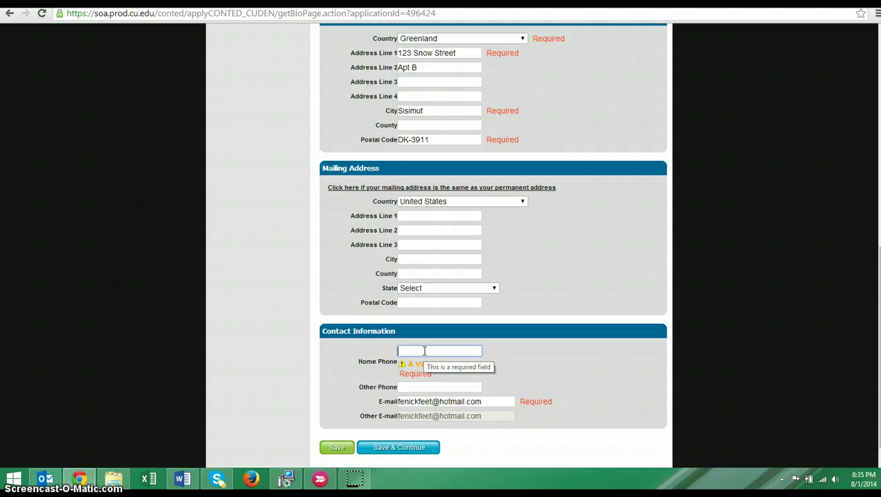
left_click(395, 449)
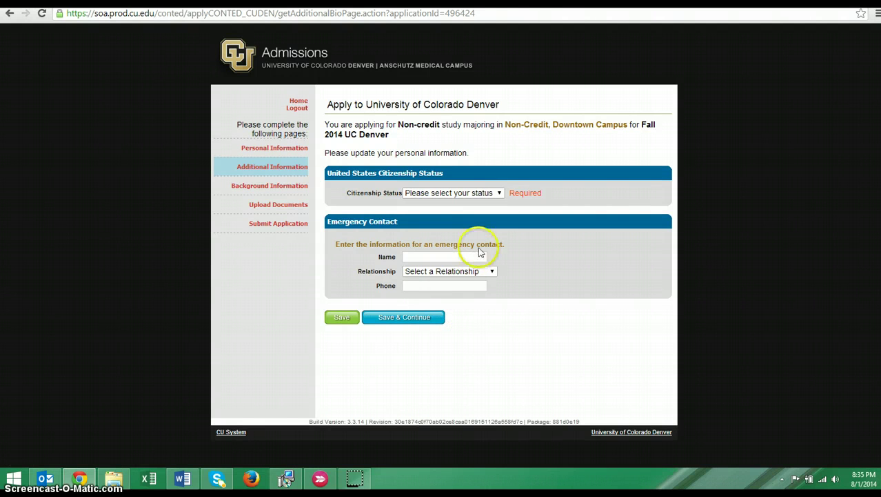
Step: Set citizenship status to International Student with visa type F-1 - Student
left_click(500, 194)
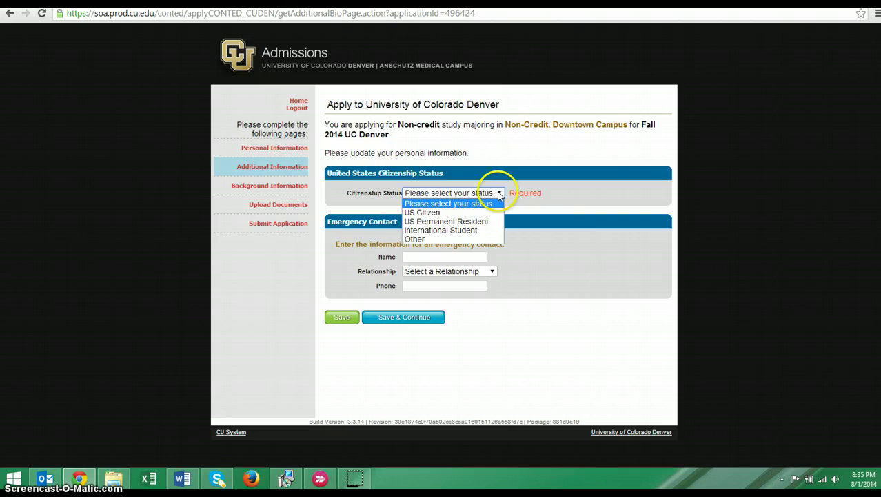
left_click(491, 230)
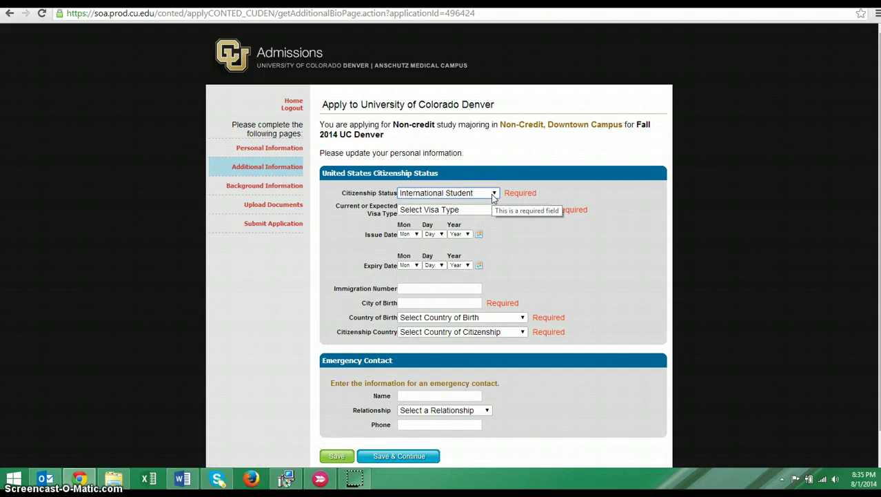
left_click(544, 210)
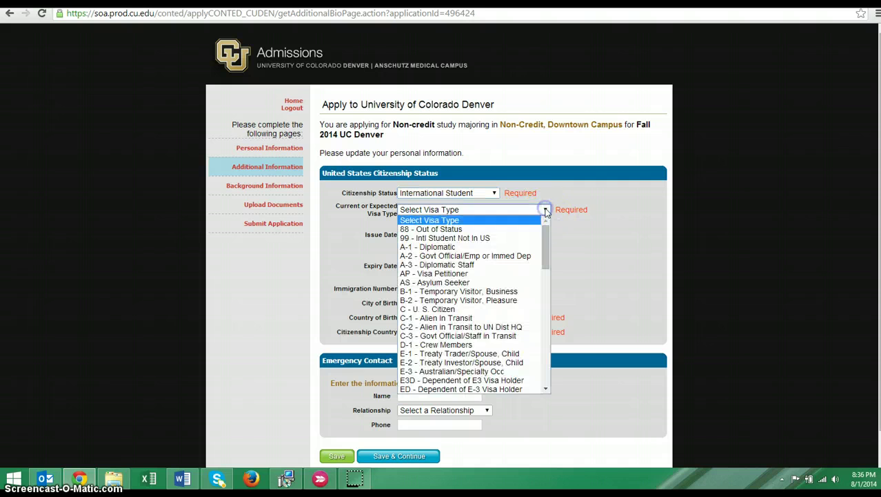
left_click_drag(549, 241, 545, 288)
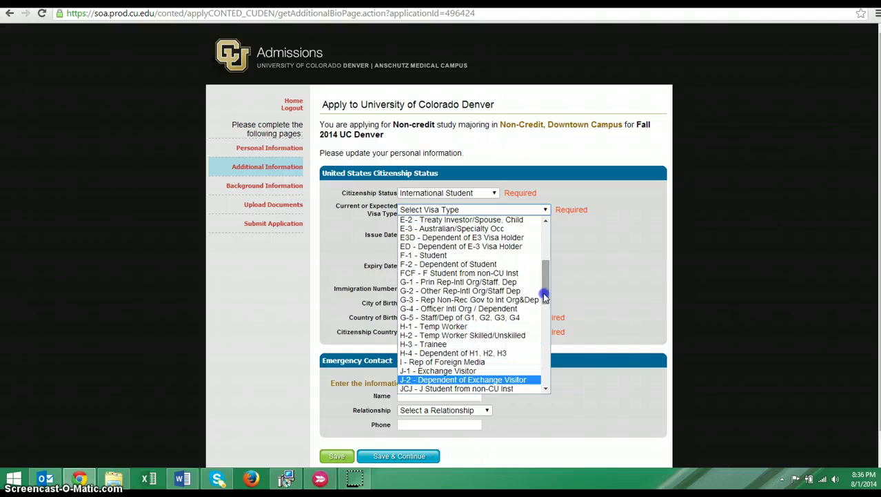
left_click(476, 256)
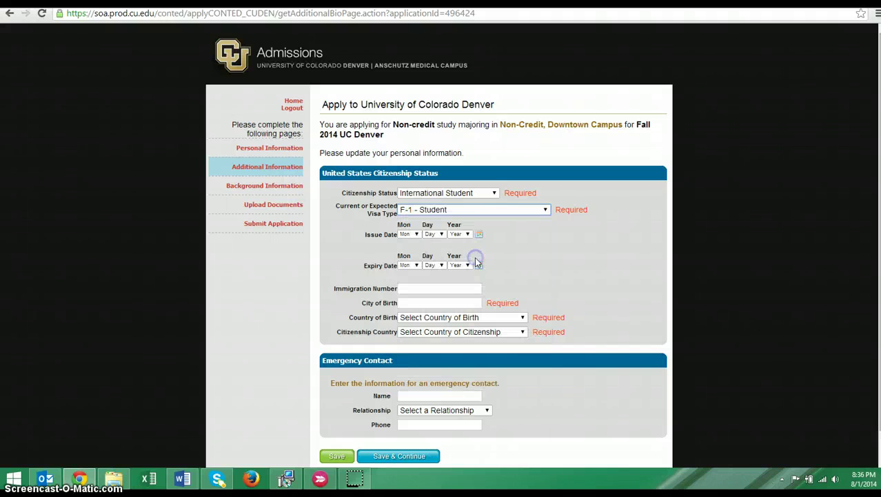
Step: Set the visa issue date to Jan 1, 2014
left_click(409, 234)
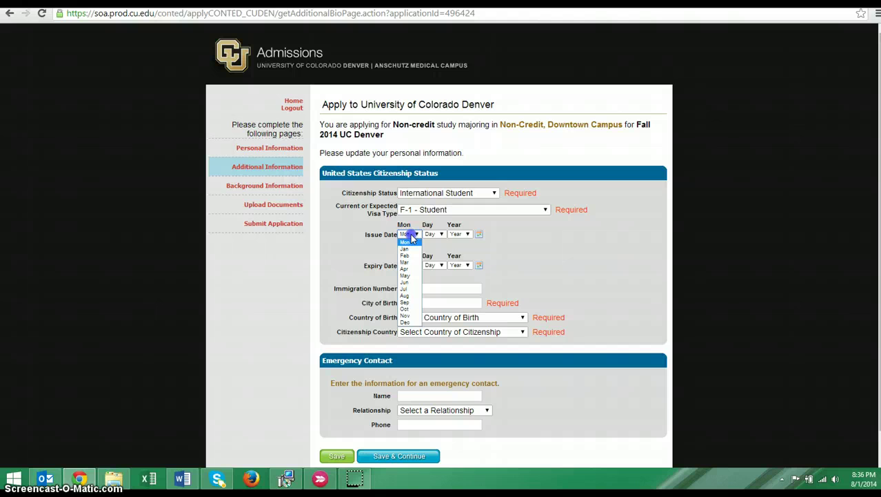
left_click(412, 246)
left_click(431, 235)
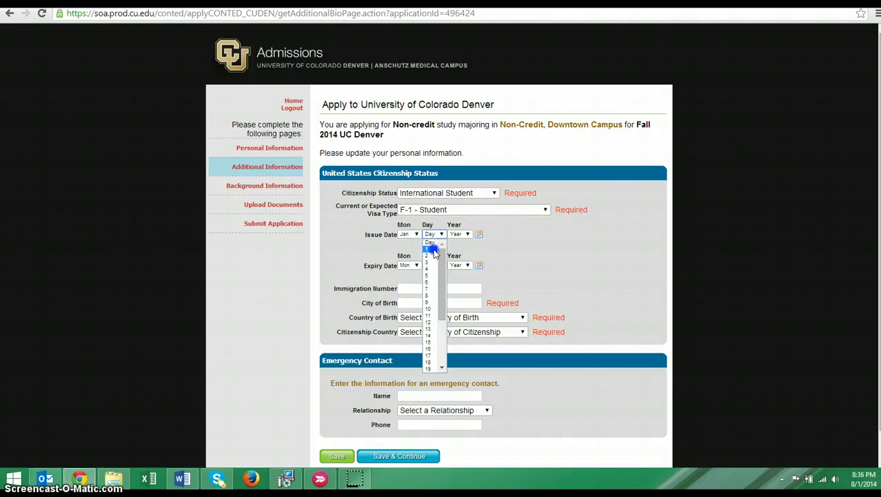
left_click(432, 244)
left_click(475, 235)
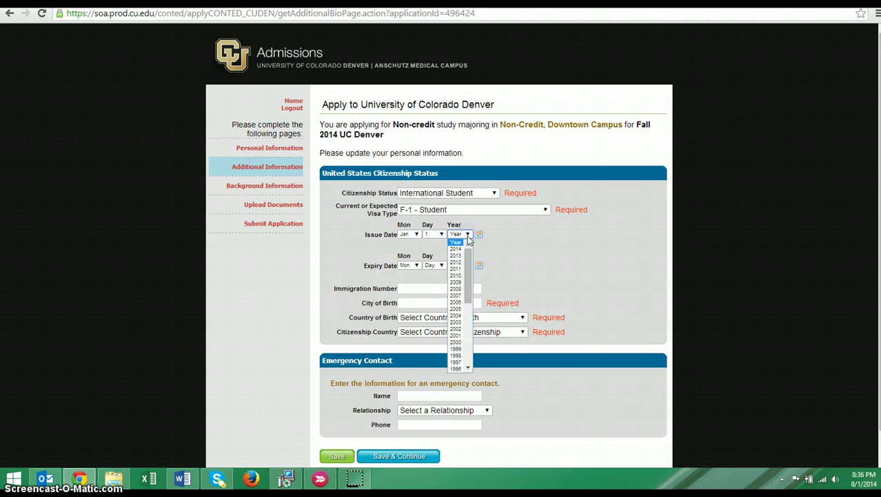
left_click(461, 245)
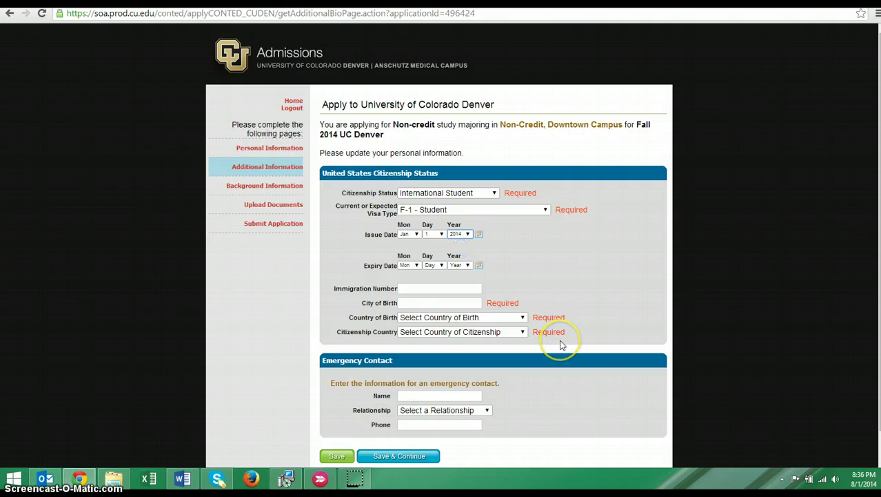
Step: Set the visa expiry date to Dec 30, 2015
scroll(561, 345, "down", 1)
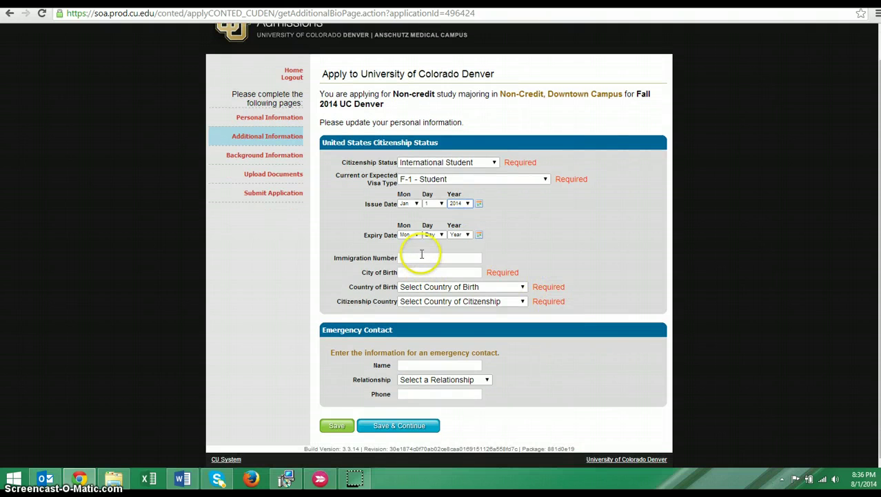
left_click(409, 235)
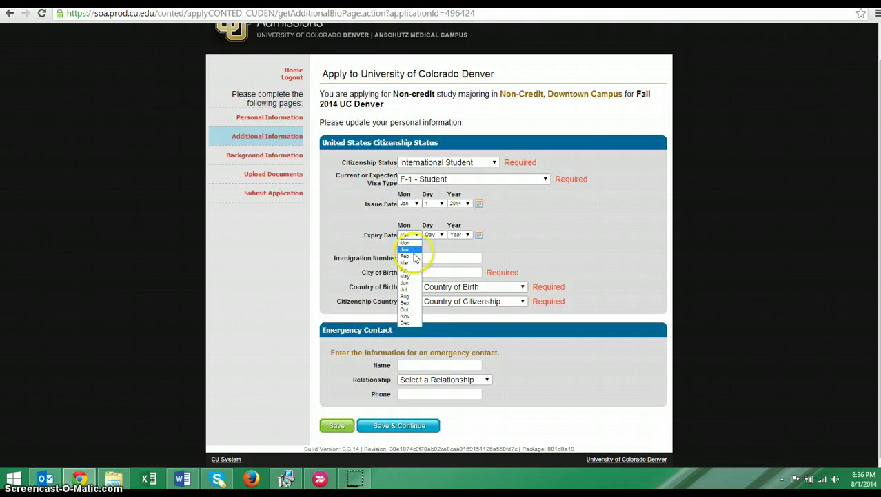
left_click(417, 323)
left_click(440, 235)
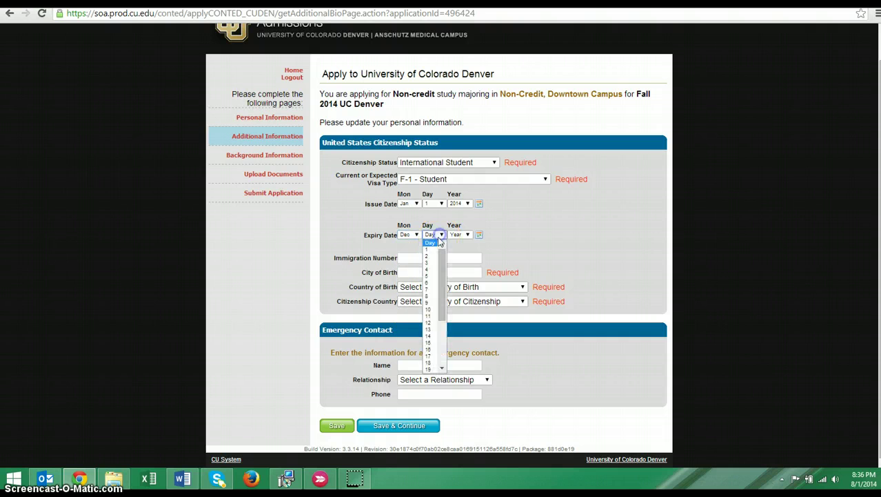
scroll(445, 359, "down", 4)
left_click(435, 365)
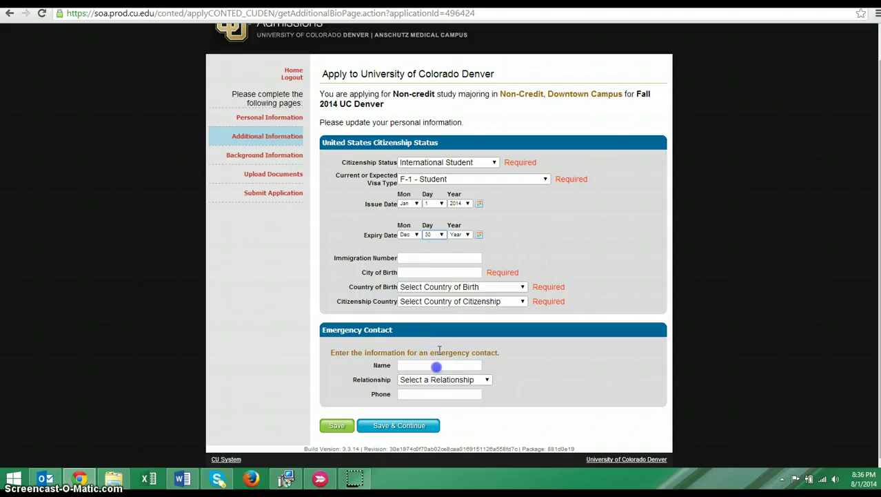
left_click(461, 235)
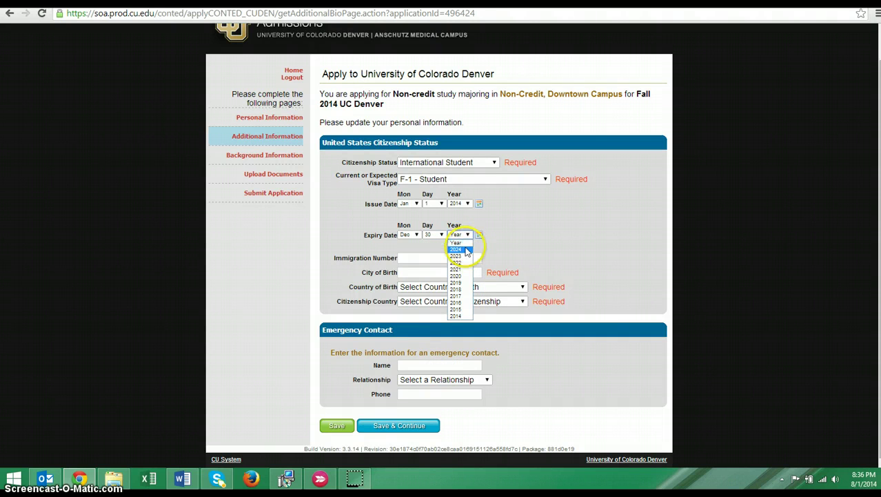
left_click(456, 309)
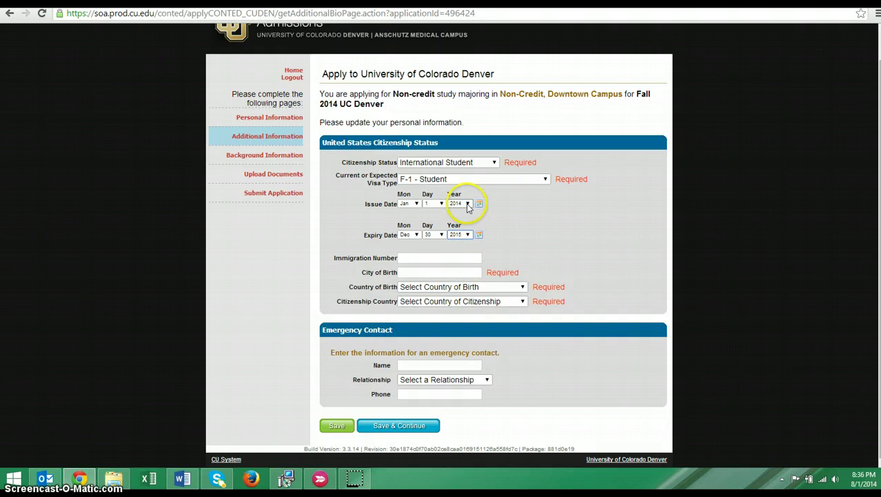
left_click(440, 272)
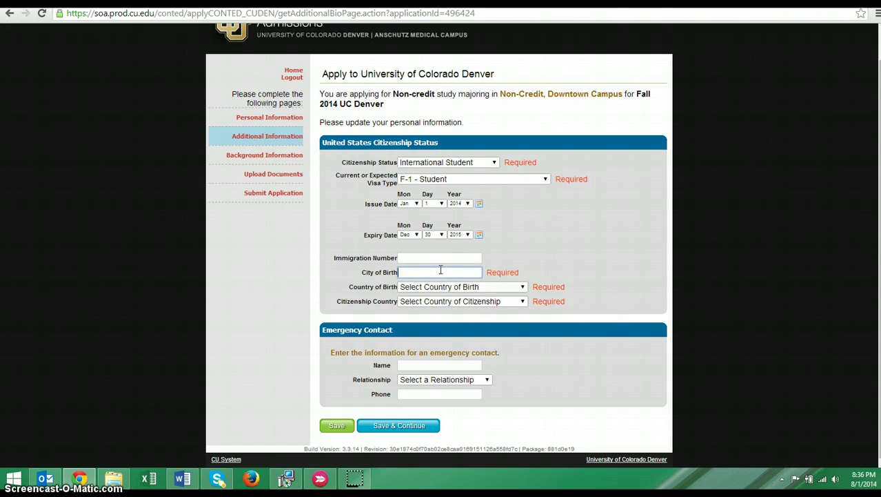
Step: Enter Sisimut as city of birth and choose Greenland for birth and citizenship country
type("Sisimut")
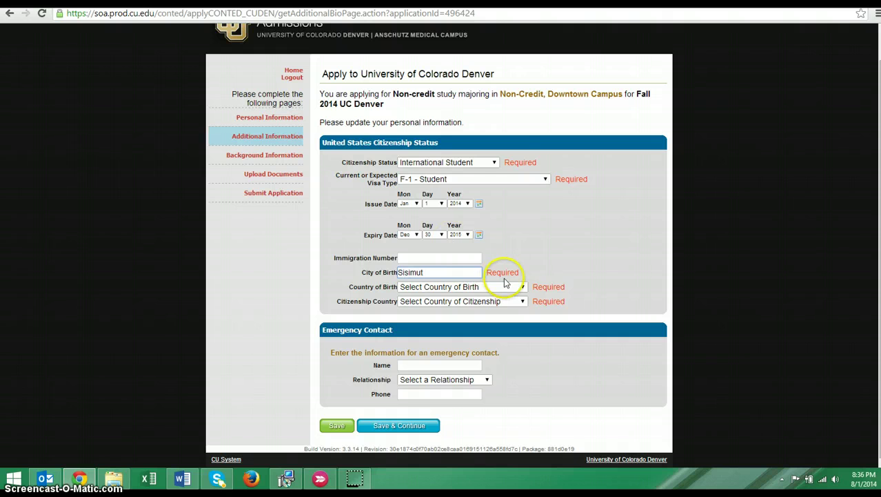
left_click(516, 287)
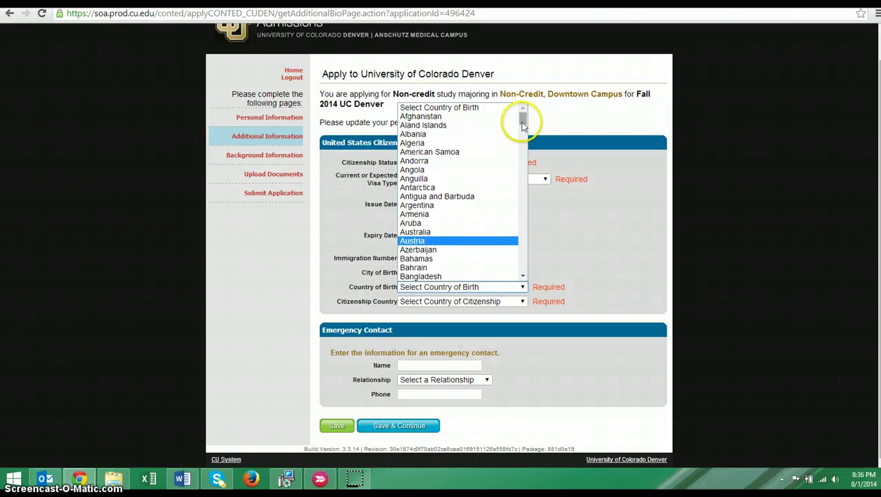
left_click_drag(524, 119, 528, 173)
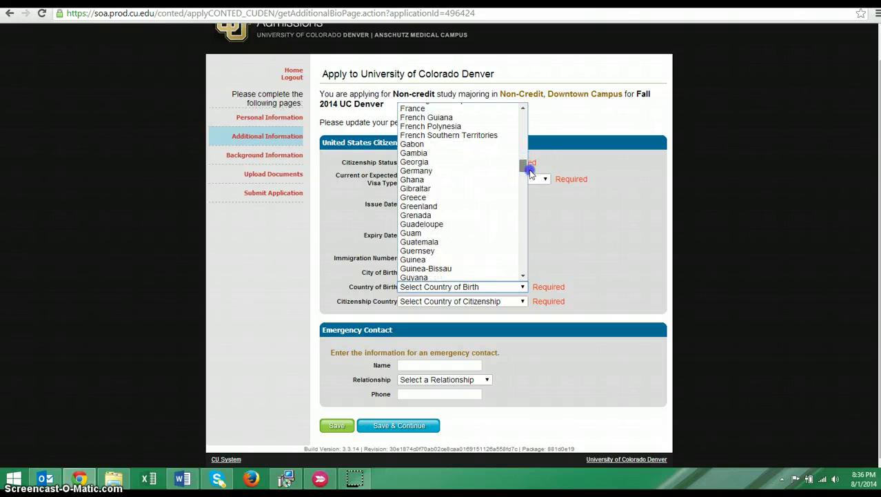
left_click(491, 200)
left_click(522, 302)
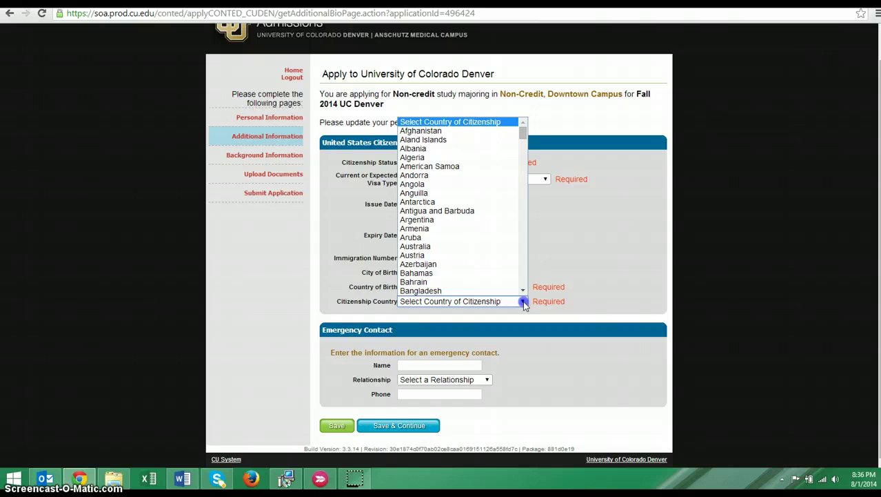
left_click_drag(524, 125, 528, 174)
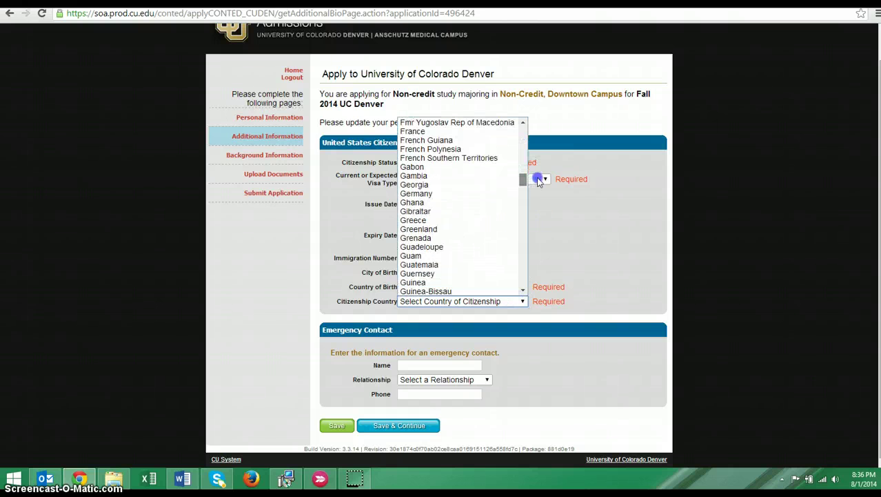
left_click(499, 234)
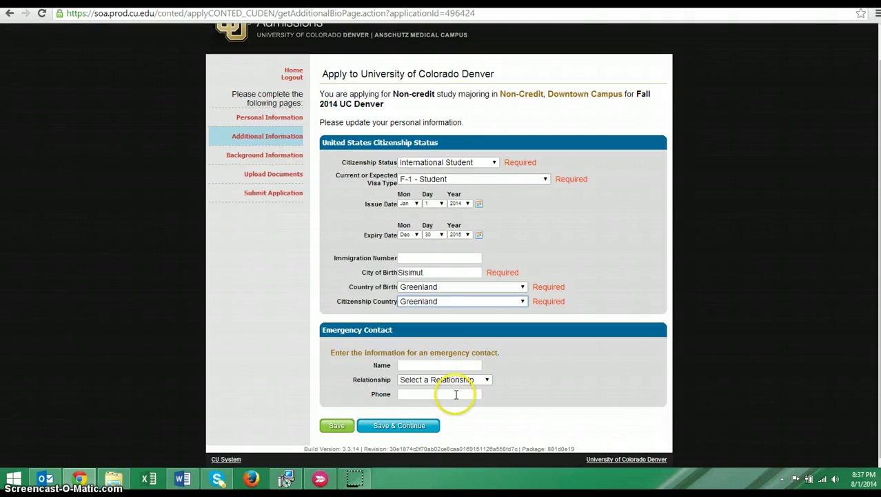
Step: Enter the emergency contact's name, Parent relationship and phone number, then save the page
left_click(420, 366)
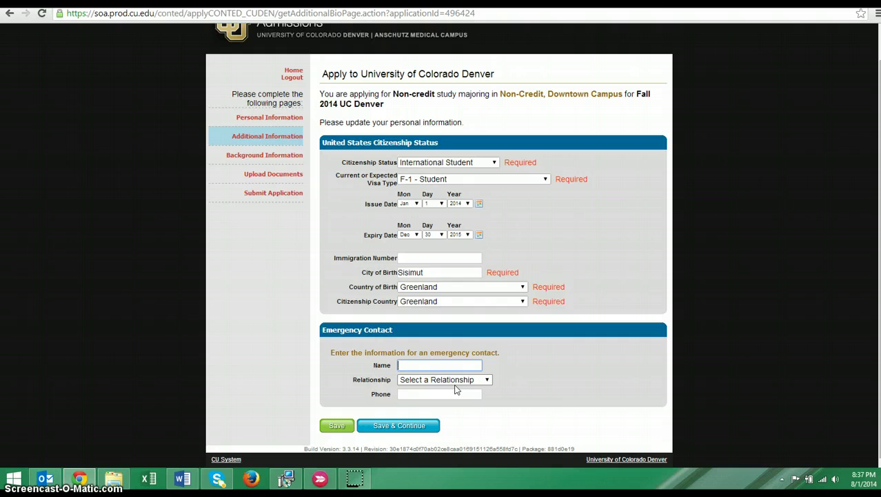
type("Joanna Doe")
left_click(490, 380)
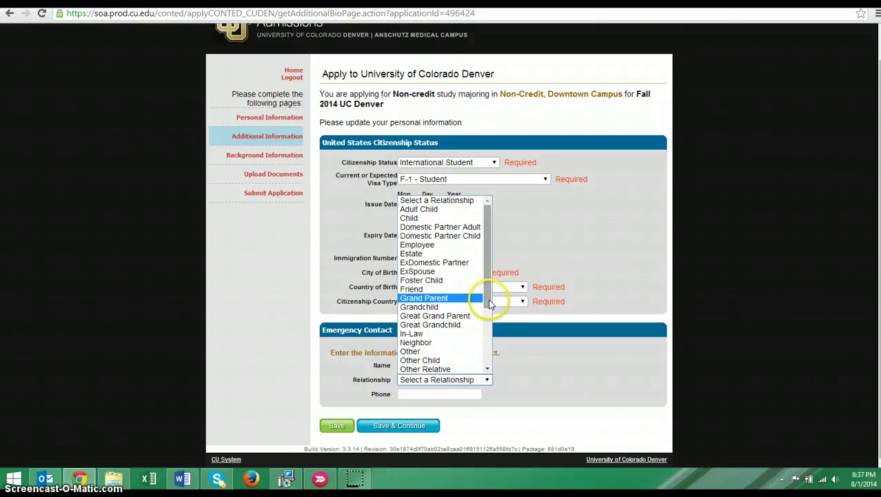
left_click_drag(490, 303, 498, 354)
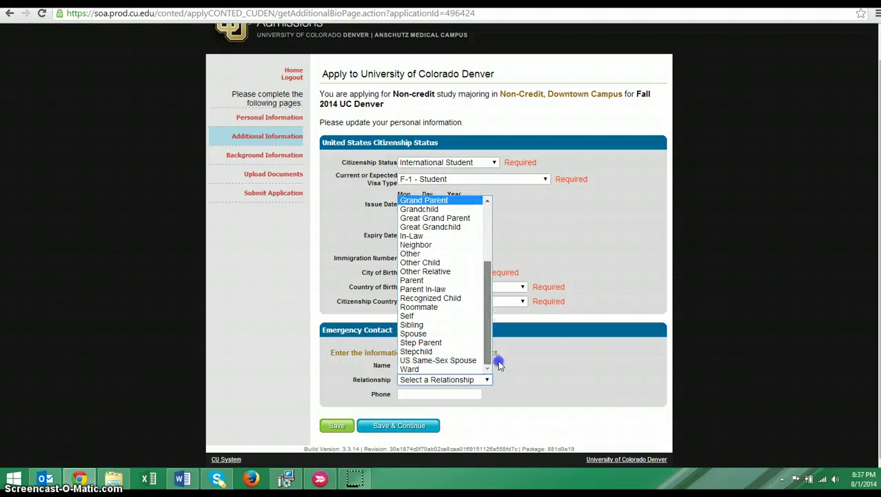
left_click(468, 280)
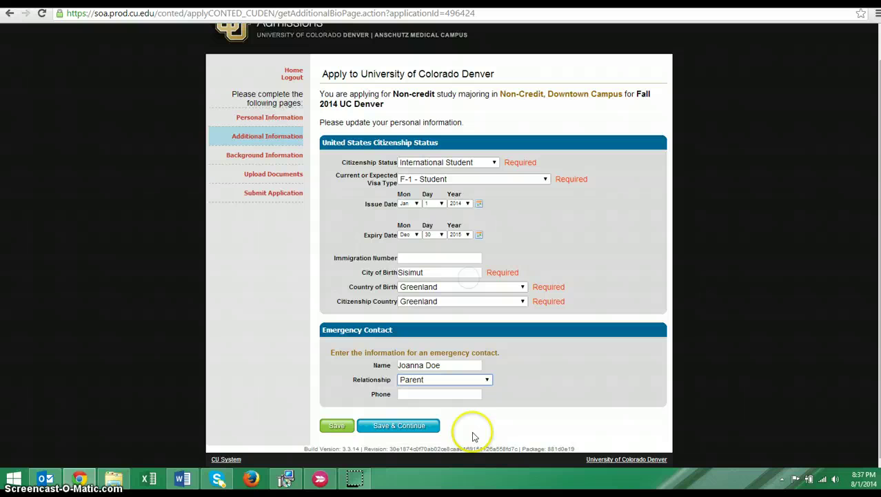
left_click(418, 394)
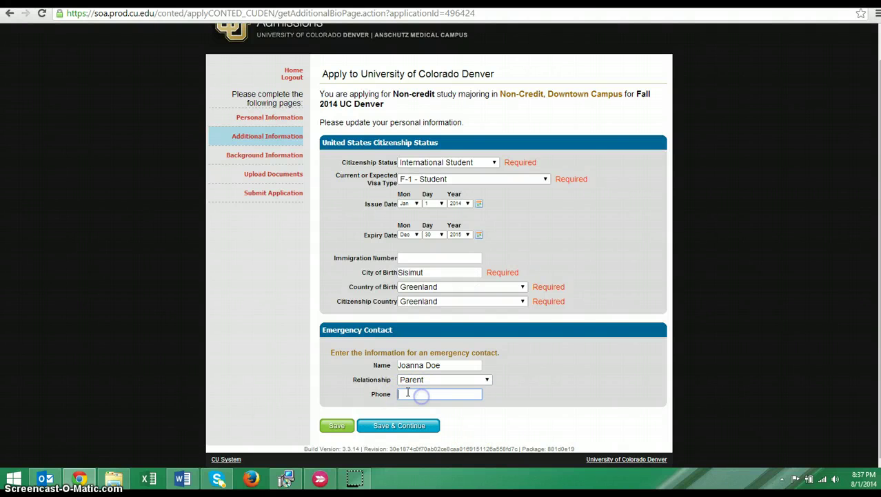
type("303-123-4566")
key("BackSpace")
type("7")
left_click(413, 425)
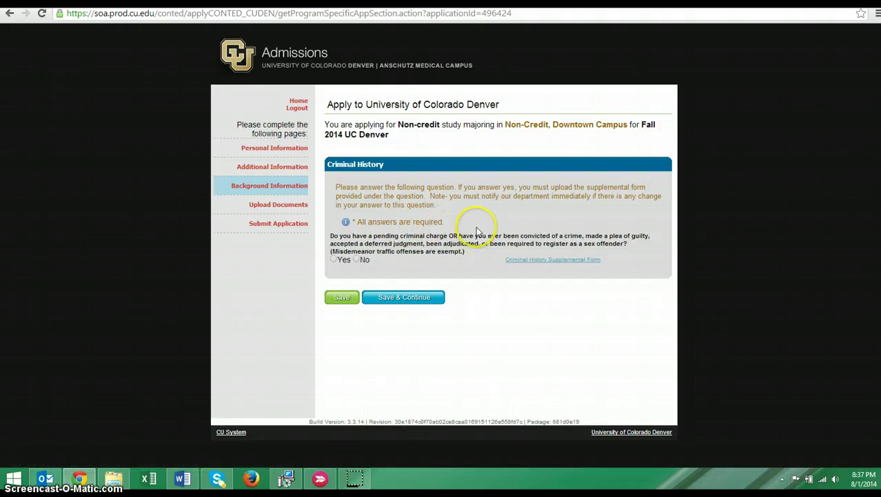
Step: Answer No to the Criminal History question and save the answer
left_click(357, 261)
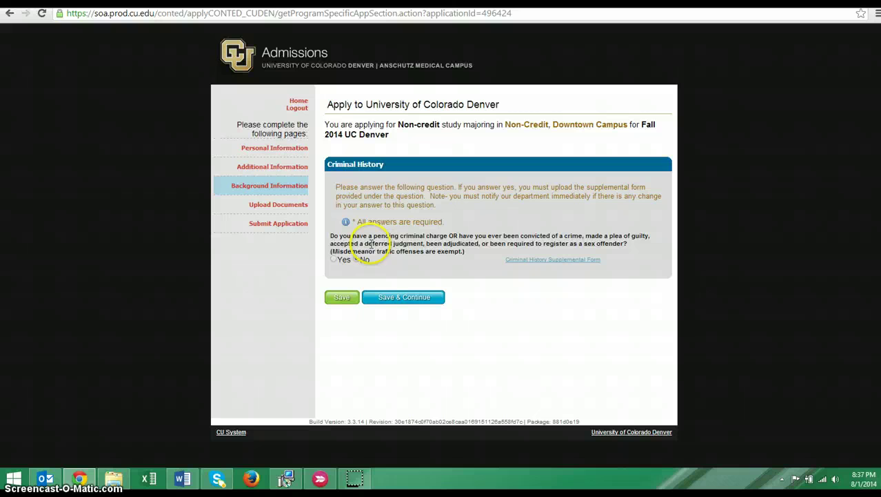
left_click(334, 260)
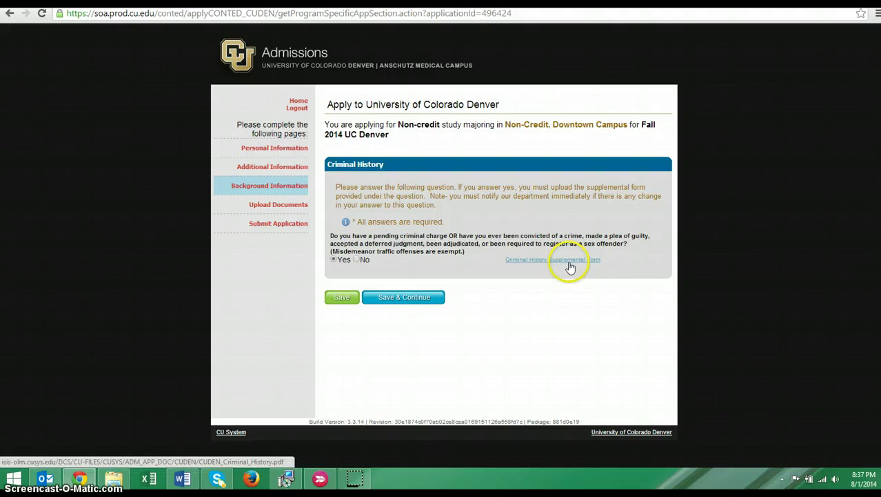
left_click(356, 259)
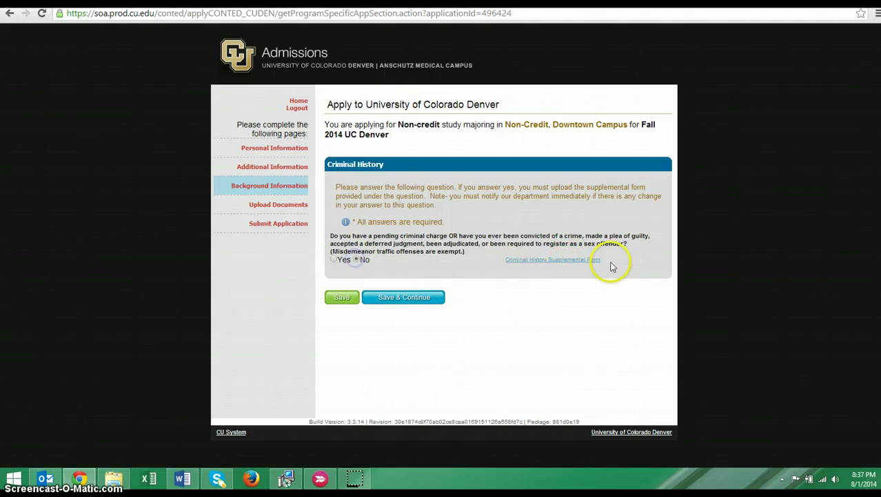
left_click(417, 298)
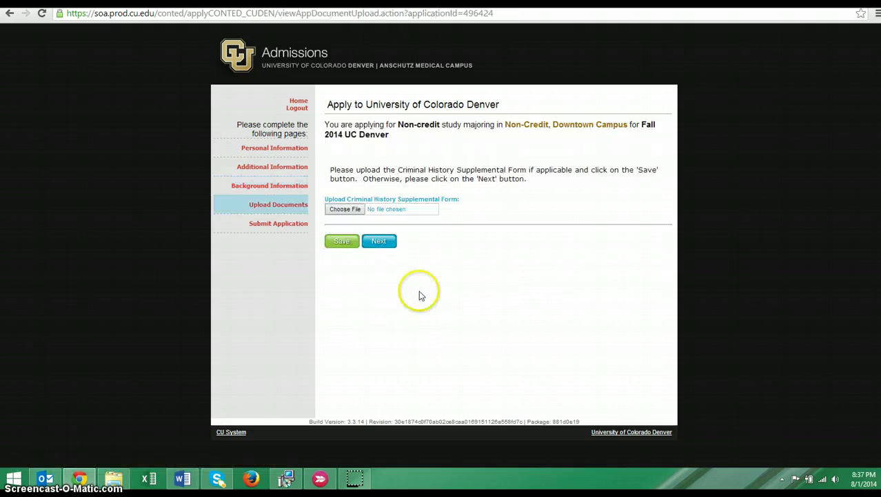
Step: Skip the supplemental form upload to reach the Submit Application page
left_click(382, 243)
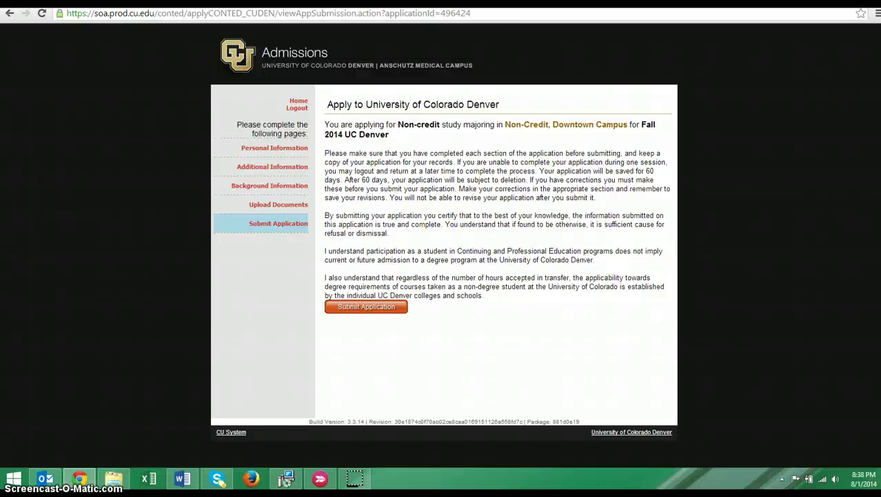
left_click(516, 12)
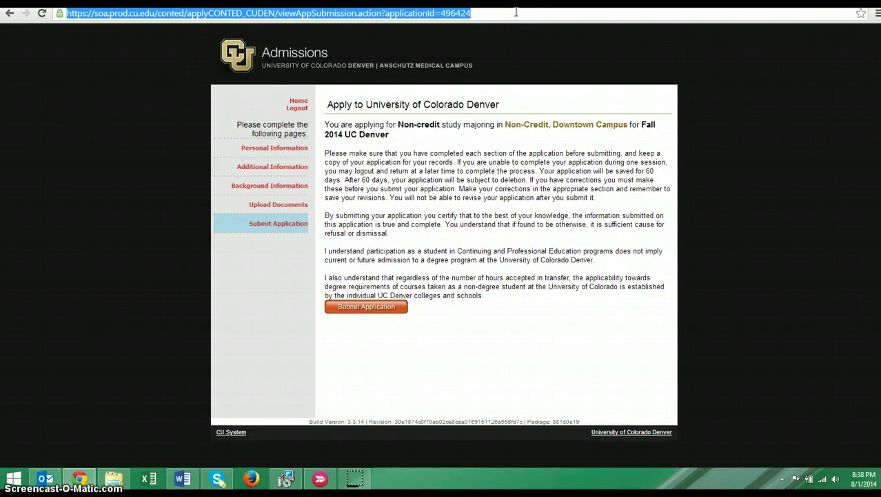
Step: Load myaccount.ucdenver.edu, then change the address to its claim/ page
type("myaccount")
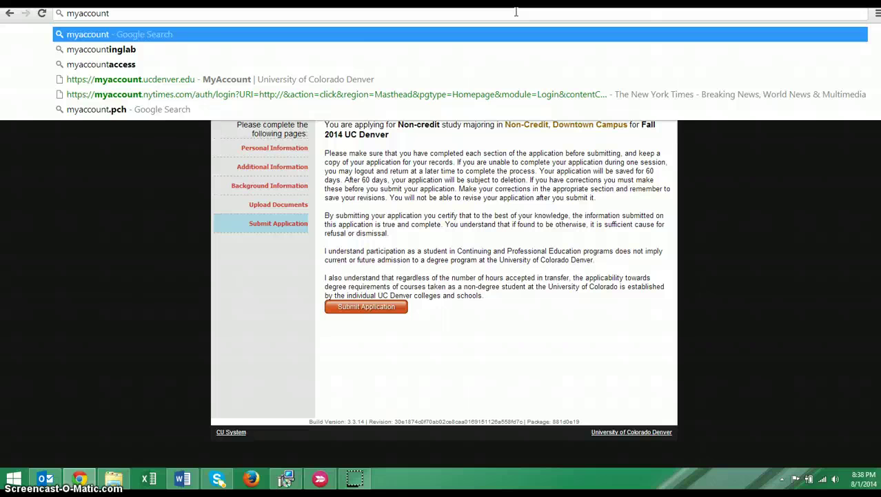
type(".ucdenver.edu")
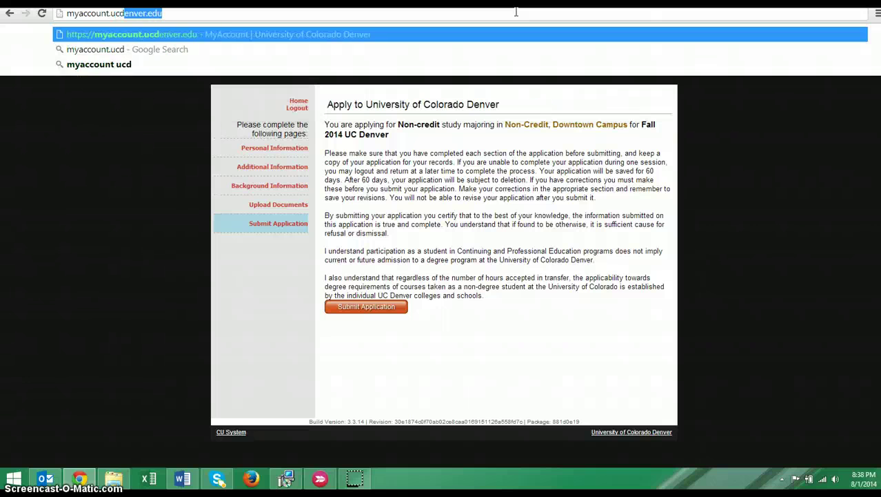
key("Return")
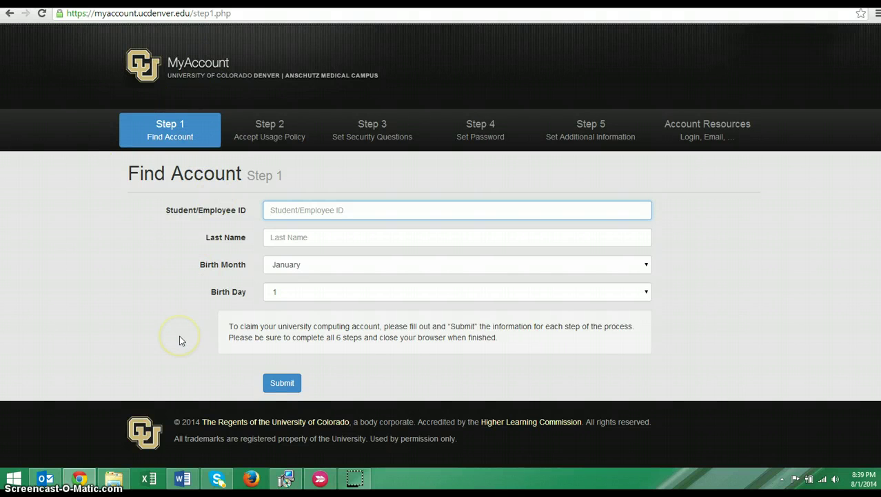
left_click(245, 14)
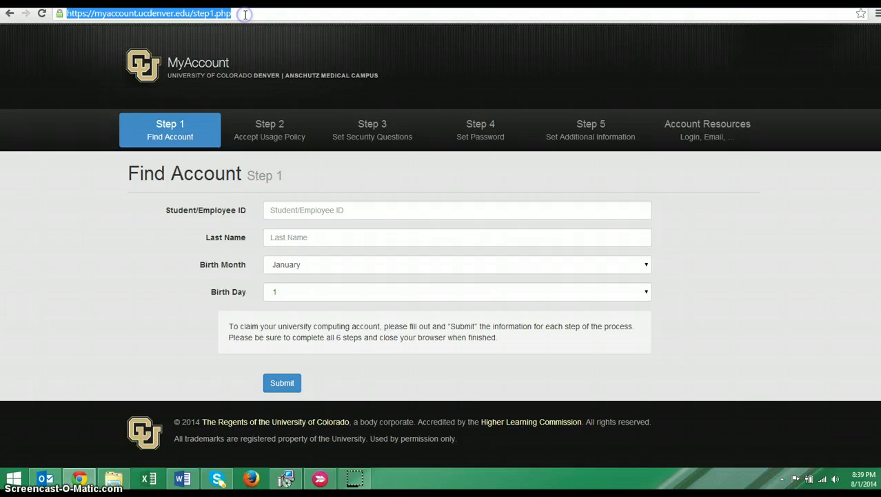
left_click_drag(245, 14, 194, 9)
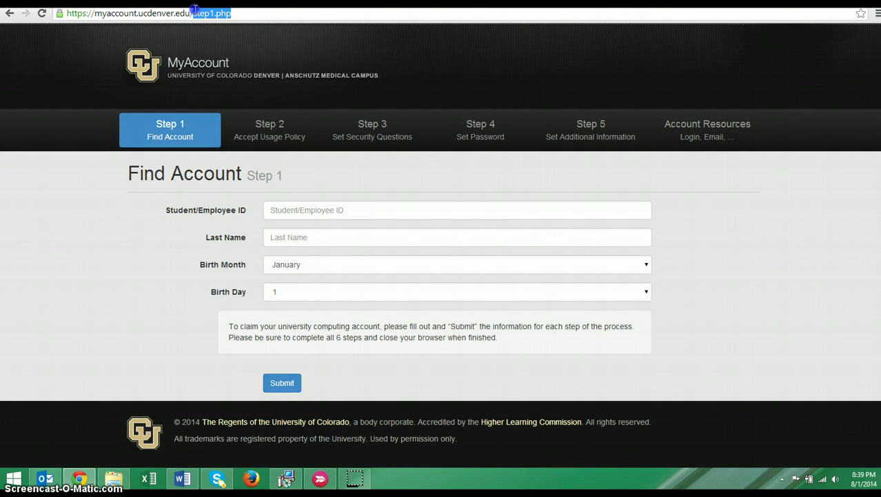
type("claim")
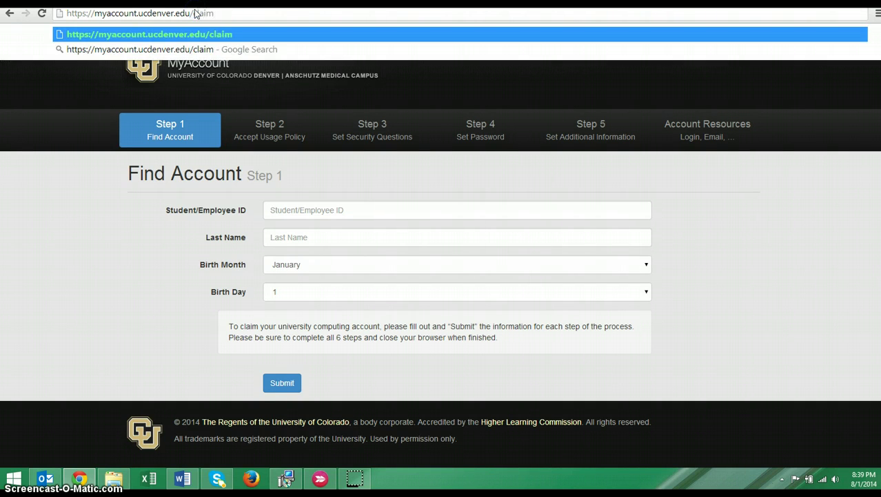
type("/")
key("Return")
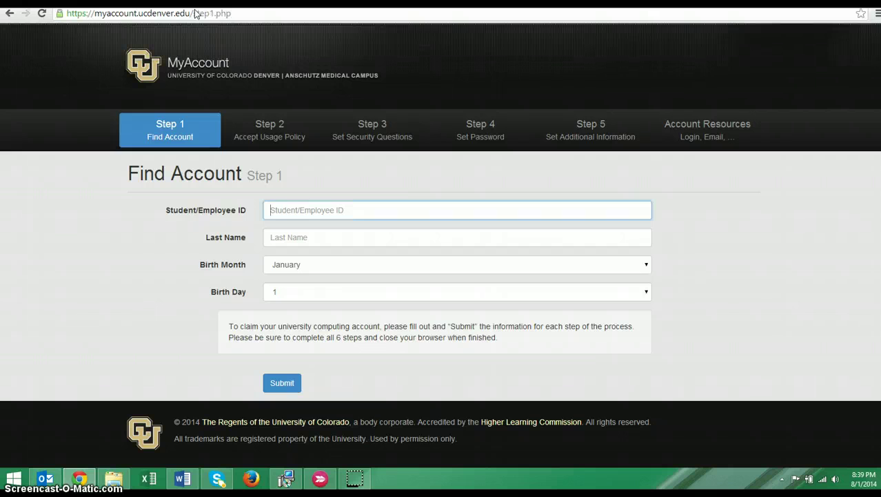